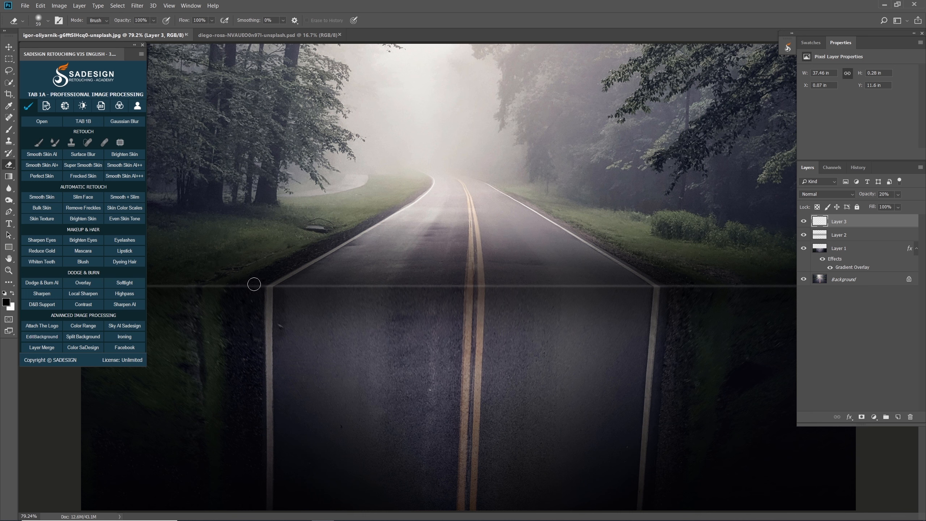
Step: Erase both ends of the light edge line on Layer 3 beyond the road's white side lines
left_click_drag(253, 285, 92, 290)
left_click_drag(203, 288, 36, 286)
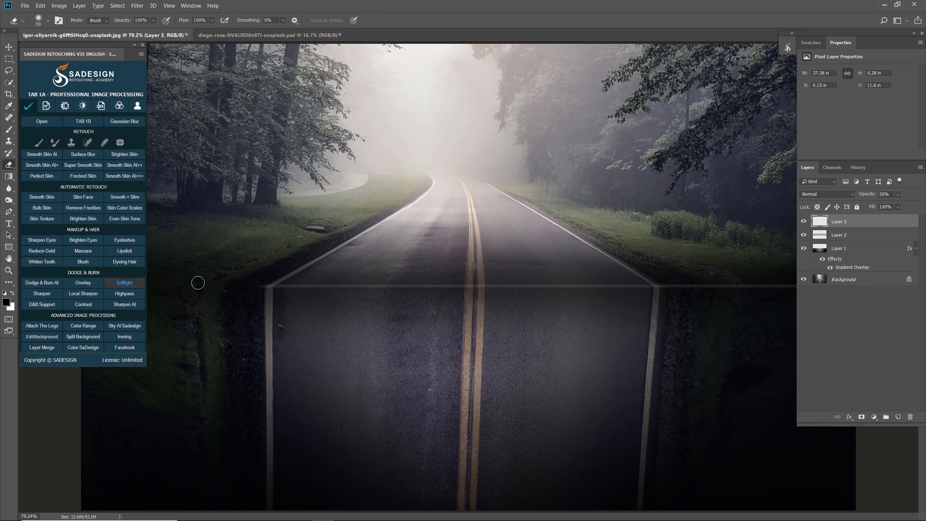
right_click(658, 267, "alt")
left_click_drag(680, 289, 877, 280)
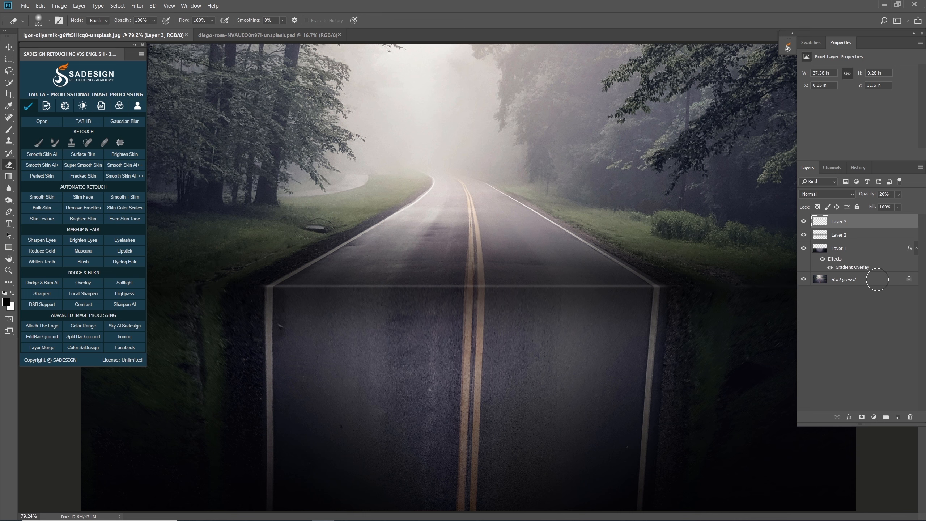
Step: Compare the image with and without Layer 3 and set the layer's opacity to 15%
left_click(804, 221)
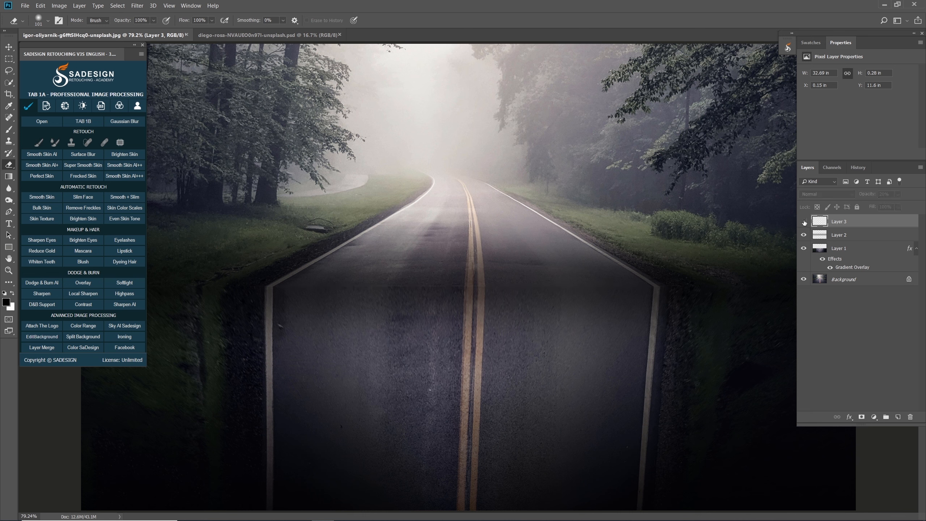
left_click(803, 222)
type("15")
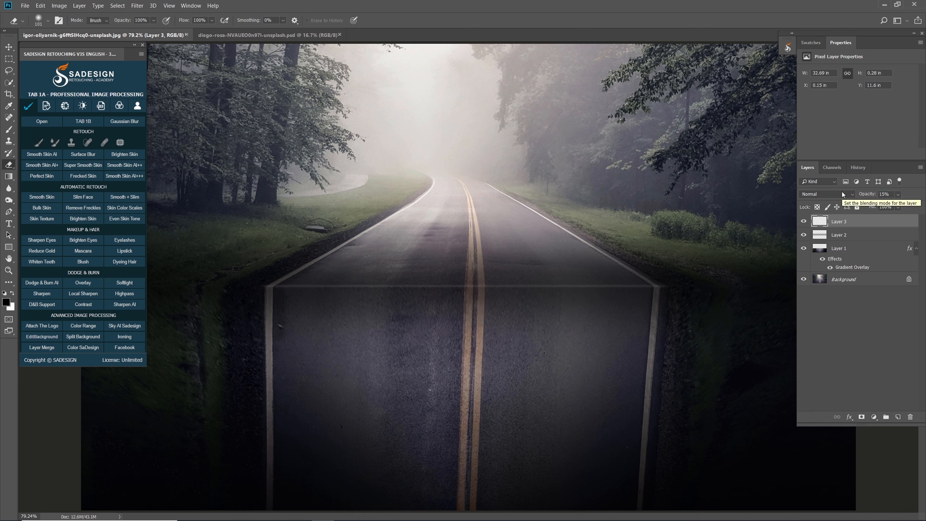
key("Return")
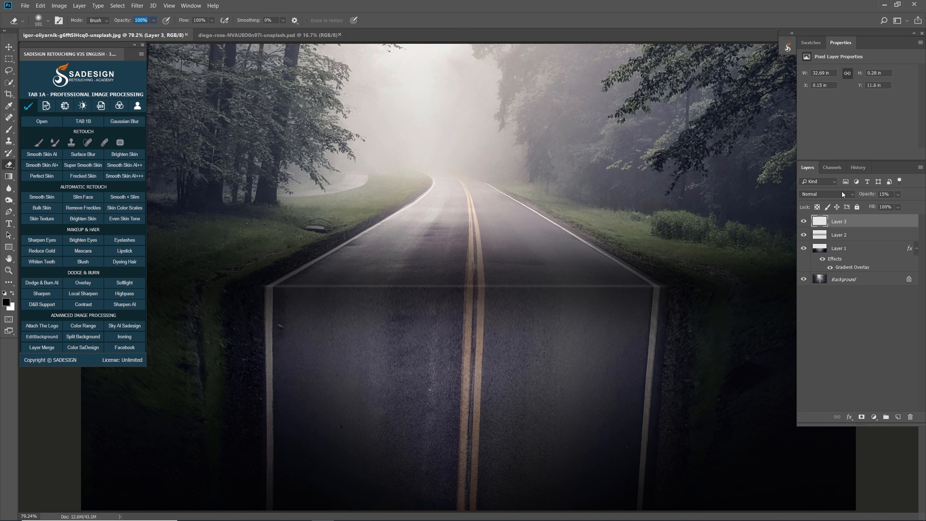
Step: Switch to the seated woman's document, check the cutout without the original photo, and duplicate the Background layer
key("v")
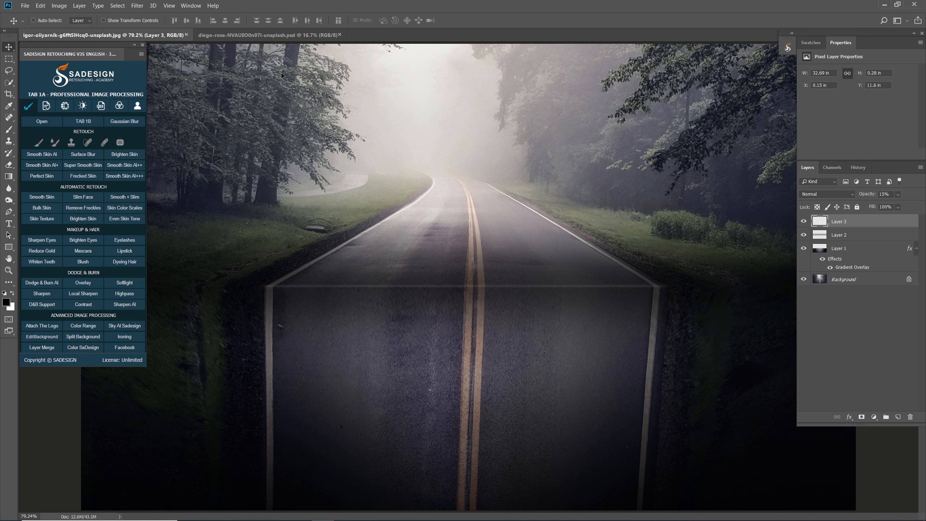
left_click(243, 35)
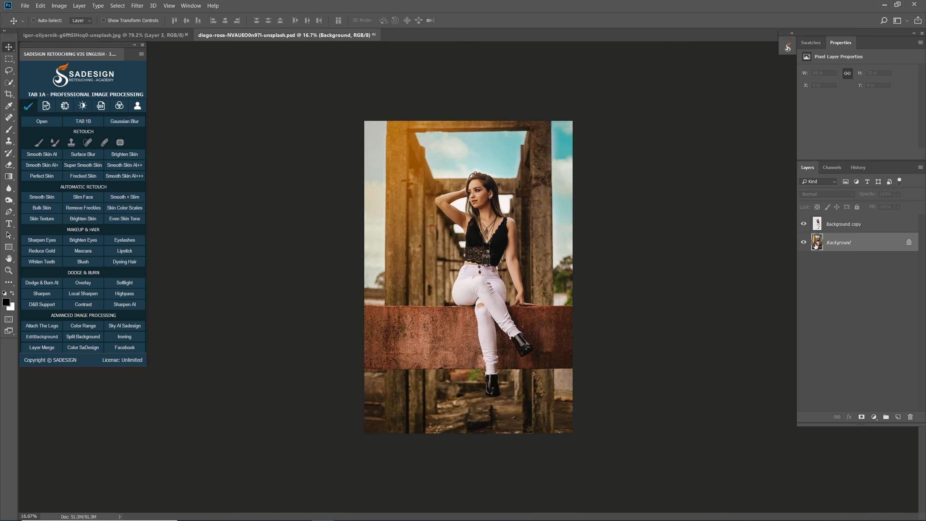
left_click(804, 243)
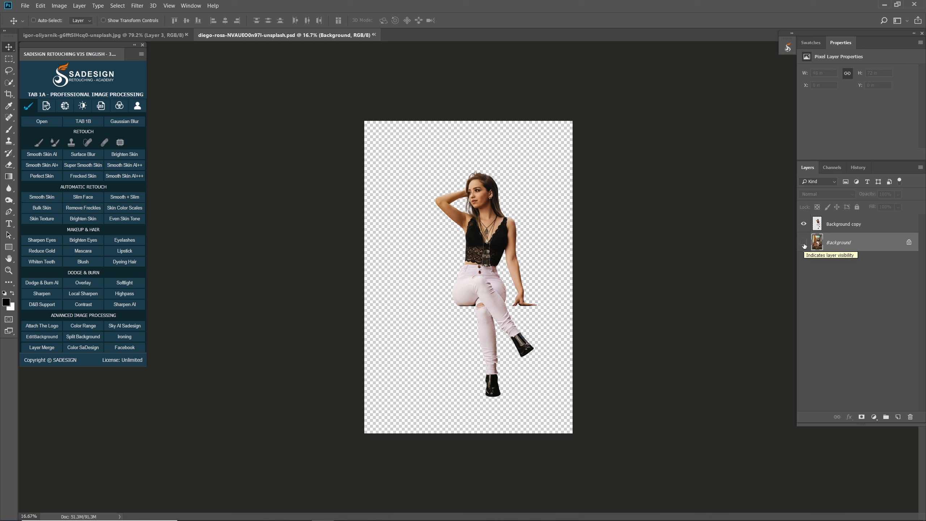
left_click(804, 243)
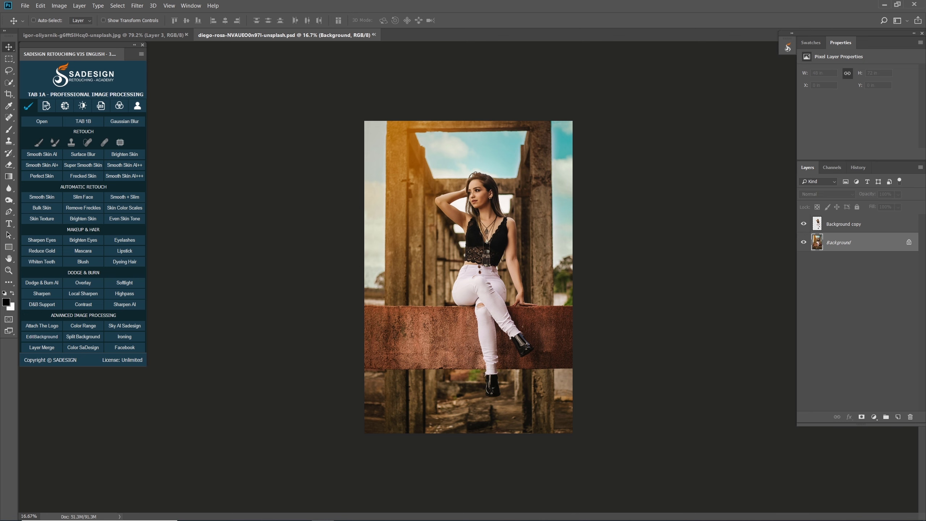
key("ctrl+j")
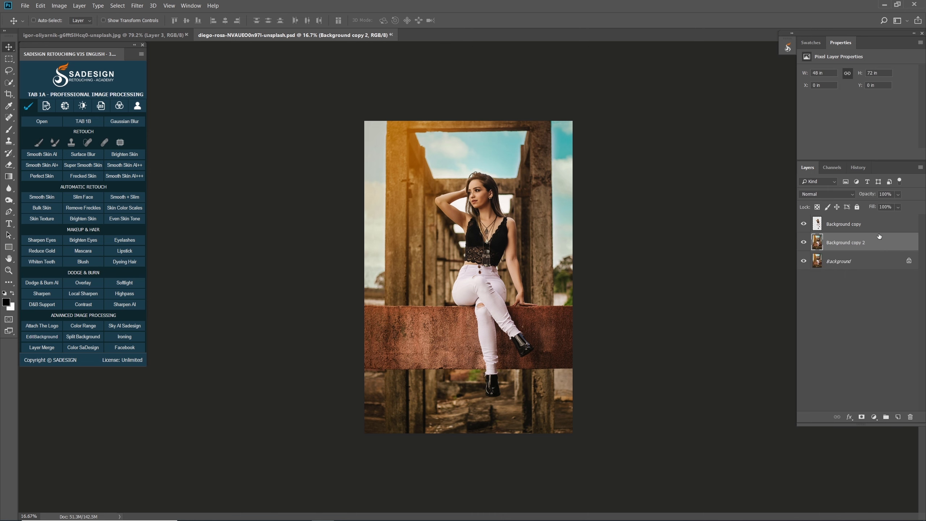
Step: Copy the cutout and the duplicated photo layer together into the road document and hide Background copy 2 there
left_click(859, 228, "ctrl")
mouse_move(480, 265)
left_mouse_down()
mouse_move(458, 260)
mouse_move(490, 245)
mouse_move(278, 116)
mouse_move(156, 28)
mouse_move(485, 281)
mouse_move(474, 268)
left_mouse_up()
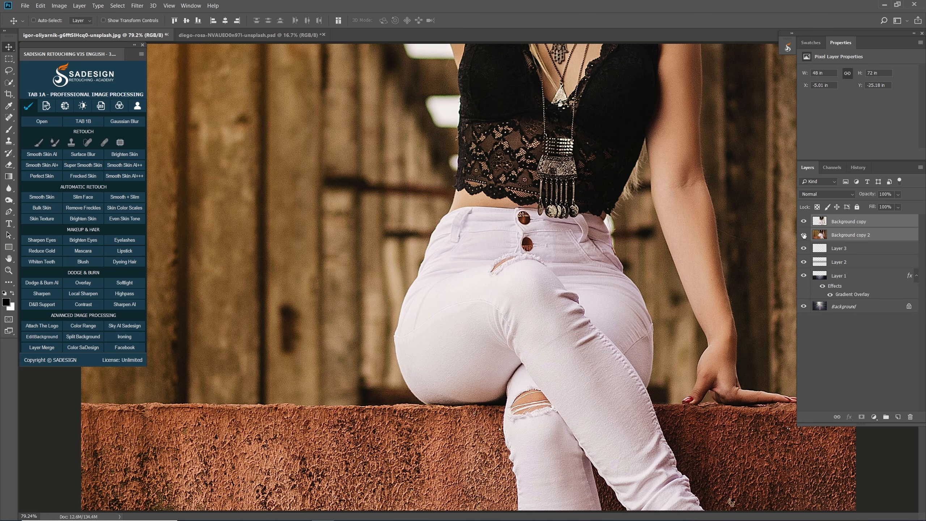
left_click(804, 235)
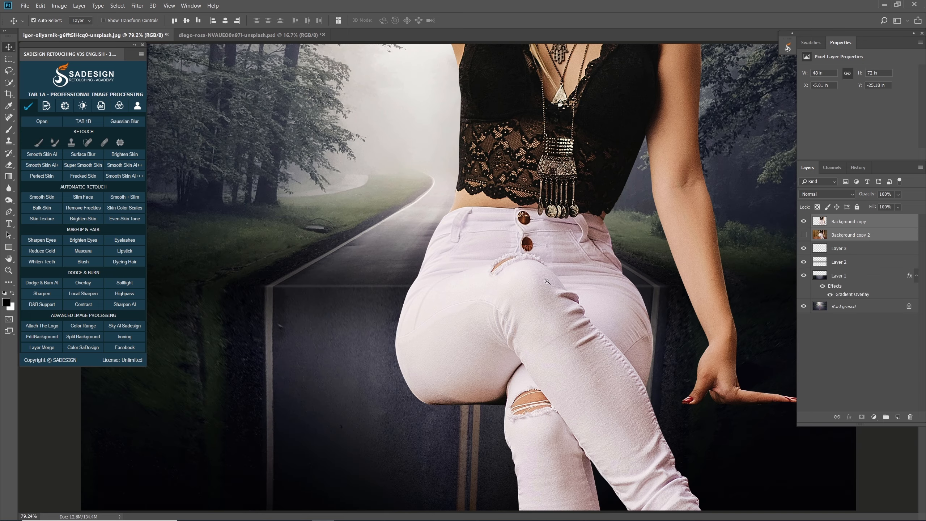
Step: Transform both woman layers together, scaling them proportionally to about 21% and centring them over the road's edge
scroll(523, 292, "down", 4)
scroll(523, 292, "down", 2)
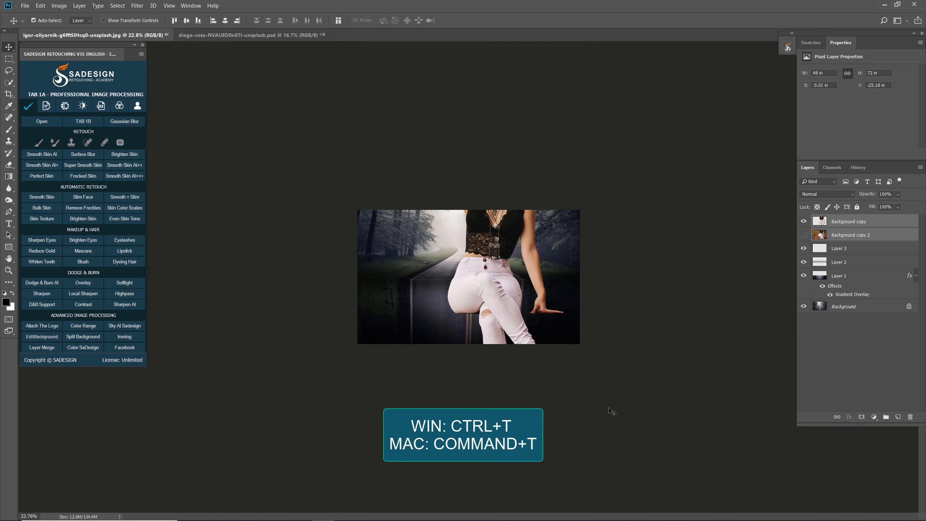
key("ctrl+t")
key("alt+shift")
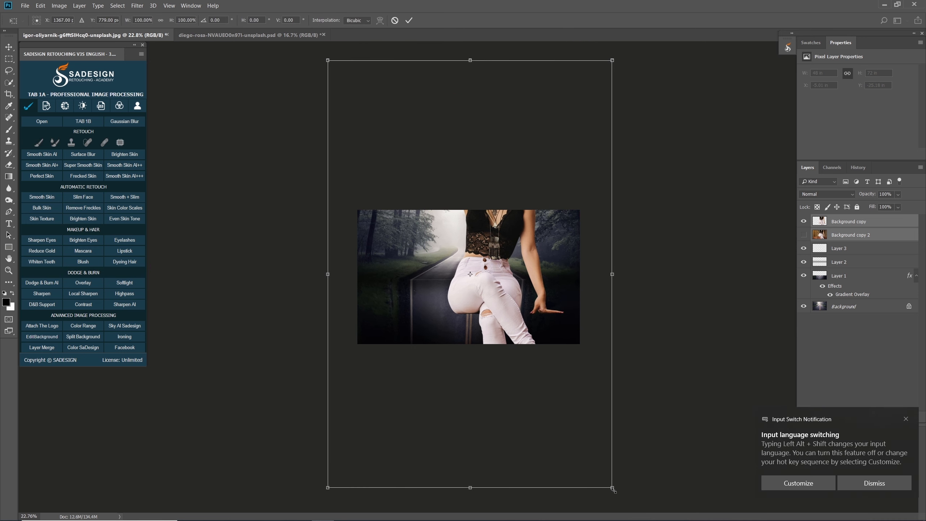
left_click_drag(612, 488, 514, 339)
left_click_drag(492, 281, 528, 284)
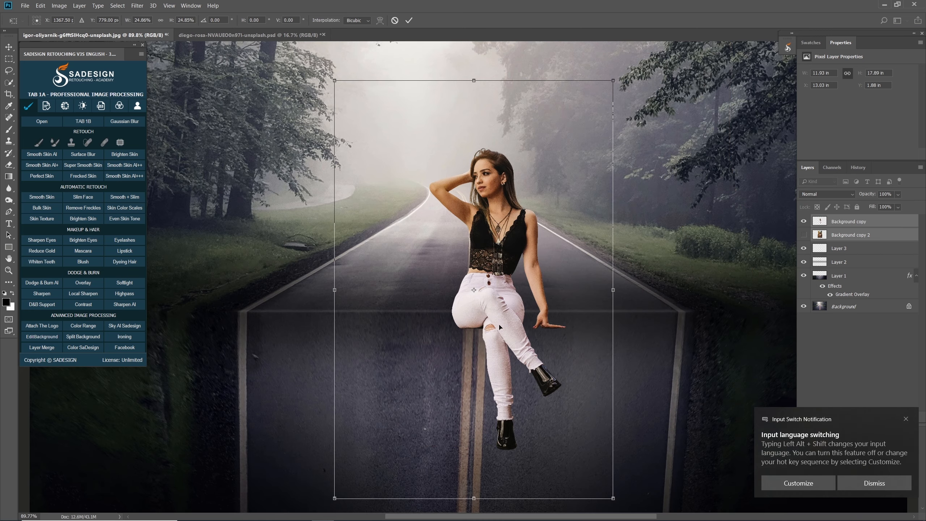
left_click_drag(510, 323, 491, 303)
left_click_drag(602, 486, 573, 446)
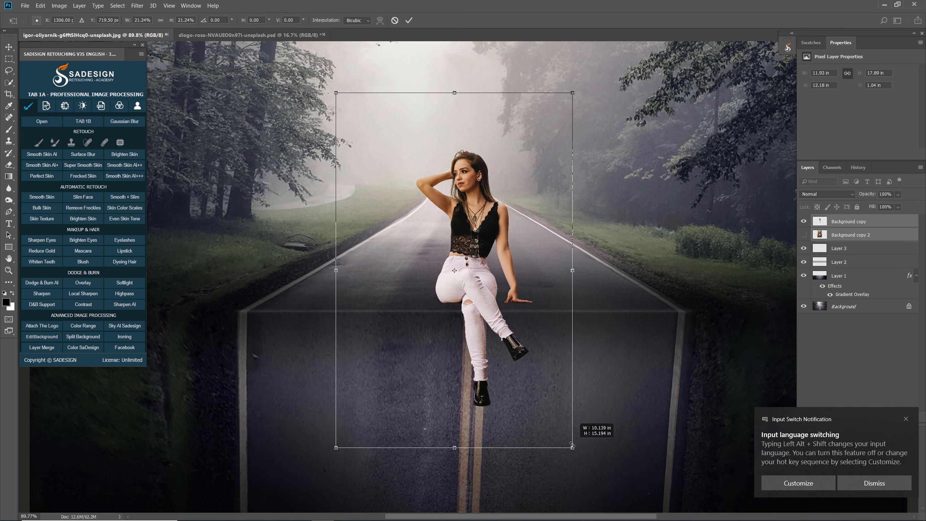
Step: Reduce the woman layers to about 20.1% scale, seat her on the road's edge line, and apply the transform
scroll(528, 368, "down", 2)
left_click_drag(475, 306, 475, 310)
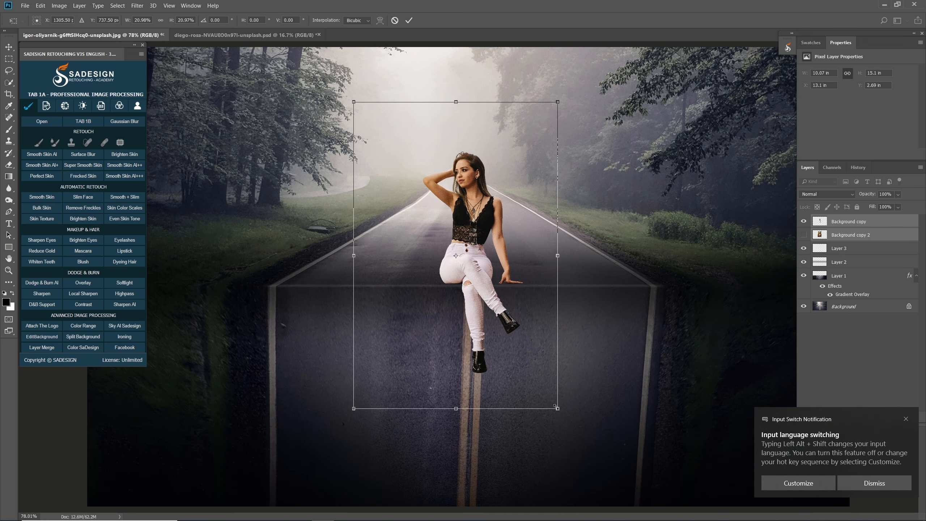
left_click_drag(556, 407, 552, 401)
left_click(907, 420)
left_click_drag(501, 339, 499, 341)
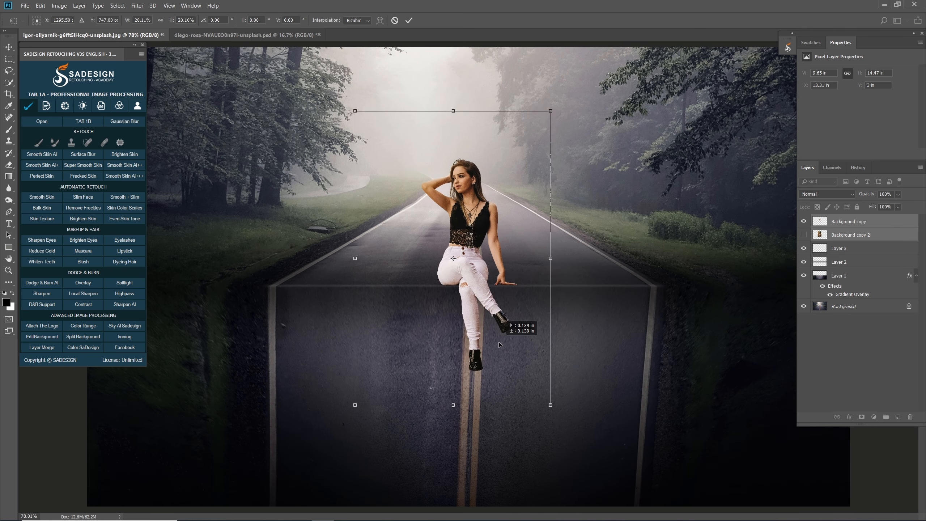
key("Return")
scroll(499, 342, "up", 1)
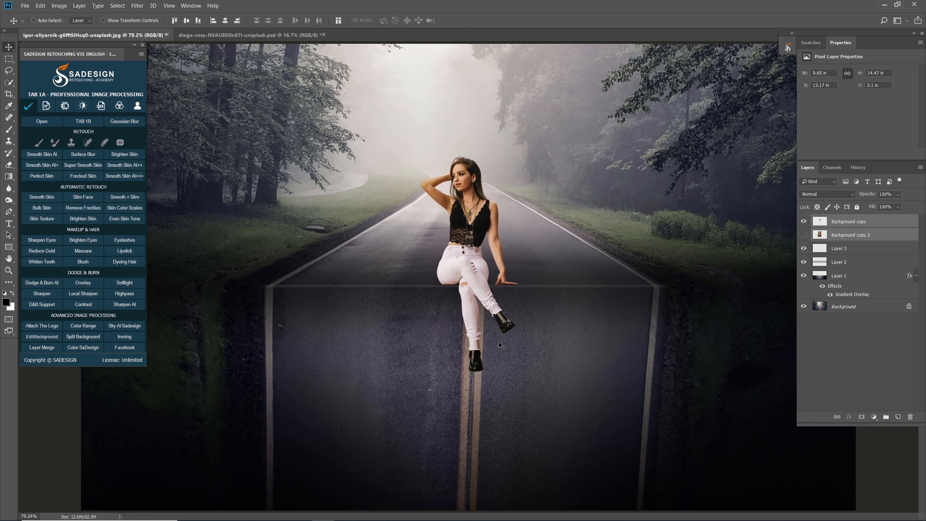
Step: Transform the woman layers again, scaling to about 94.3% and shifting them slightly over the yellow centre lines
scroll(598, 337, "down", 1)
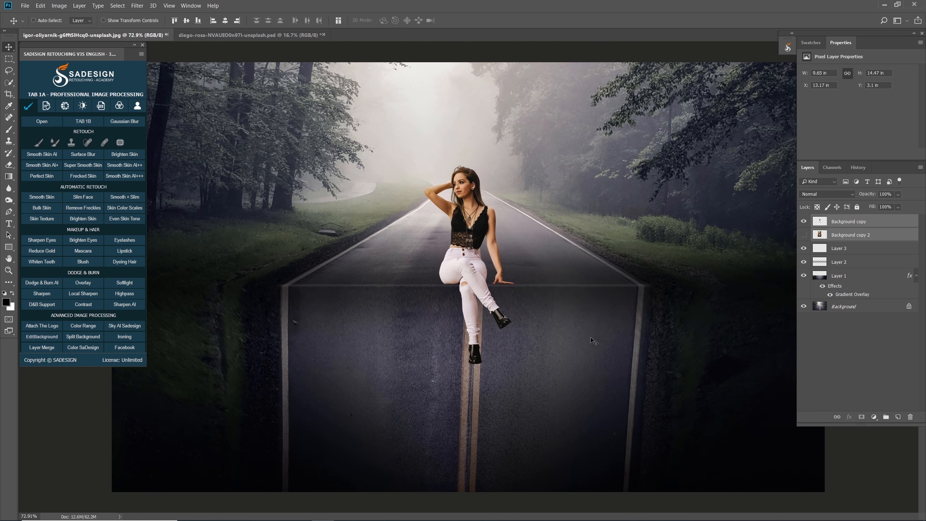
key("ctrl+t")
left_click_drag(545, 396, 540, 388)
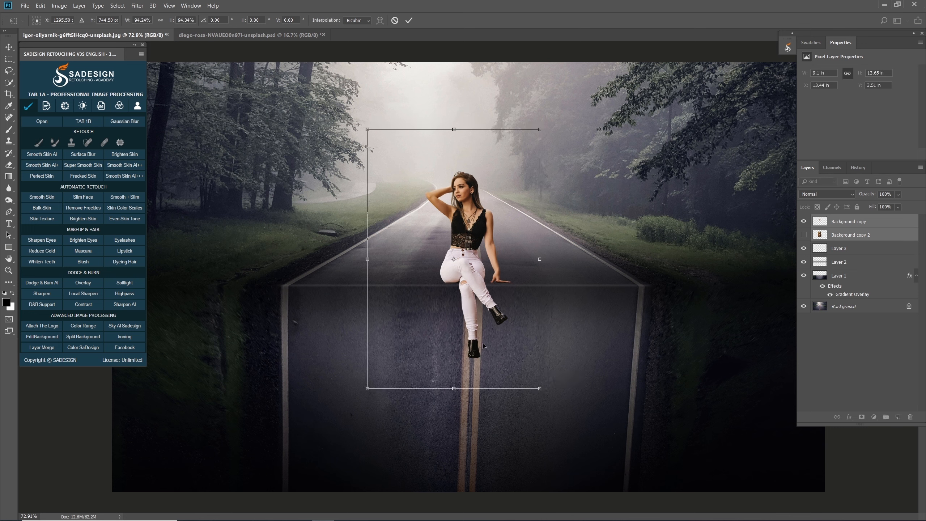
left_click_drag(481, 343, 484, 343)
key("Return")
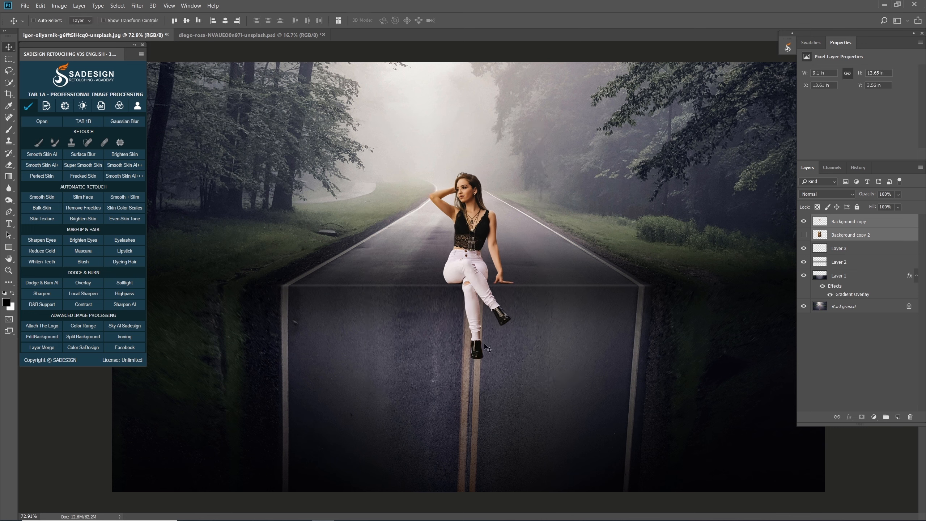
Step: Check the cutout's visibility, show Background copy 2 by itself as the selected layer, and desaturate it
left_click(804, 222)
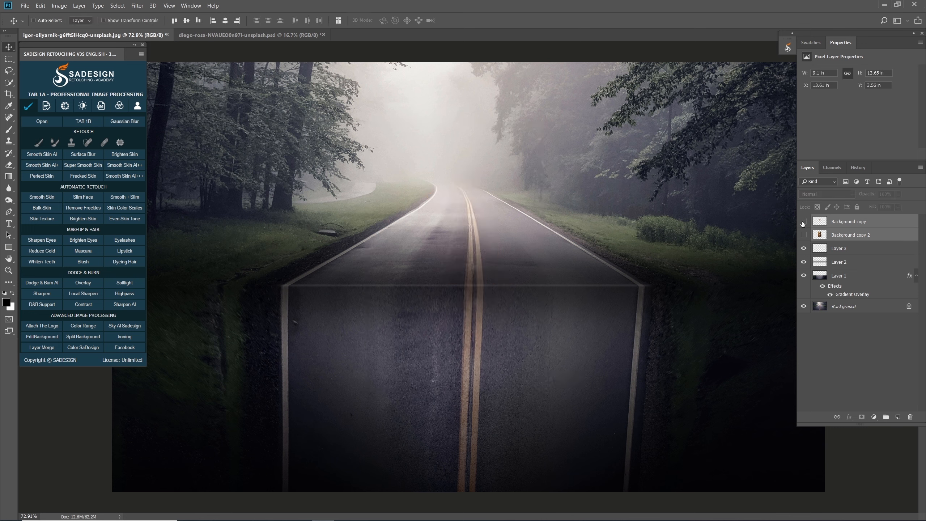
left_click(803, 222)
left_click(829, 239)
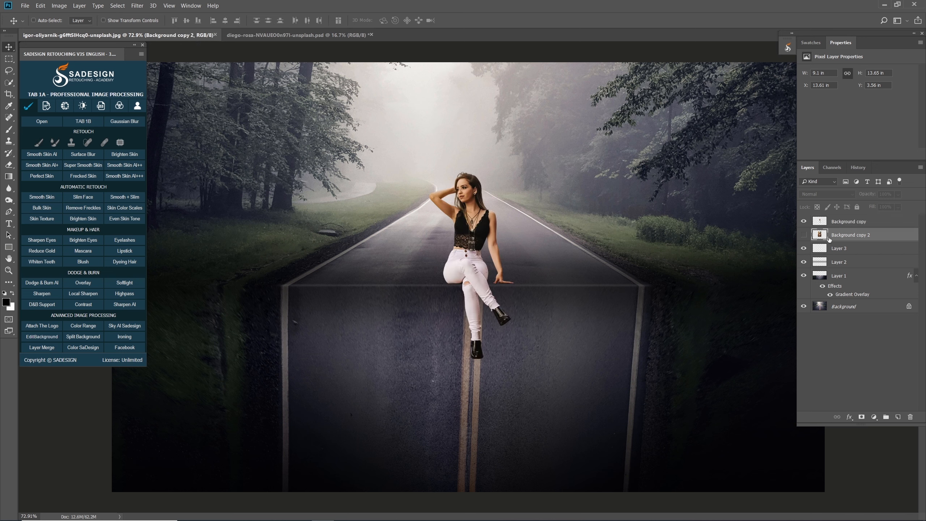
left_click(803, 234)
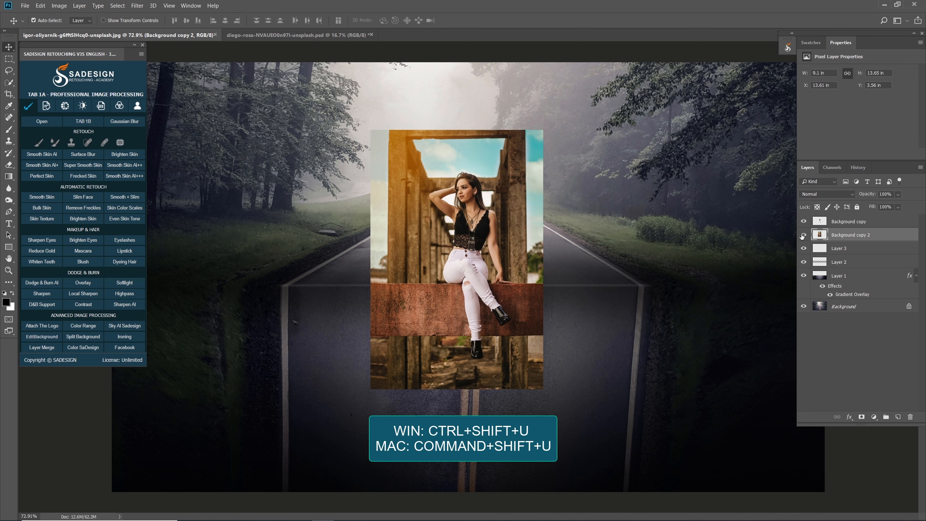
key("ctrl+shift+u")
Step: Set Background copy 2's blend mode to Multiply and its opacity to 70%
left_click(825, 194)
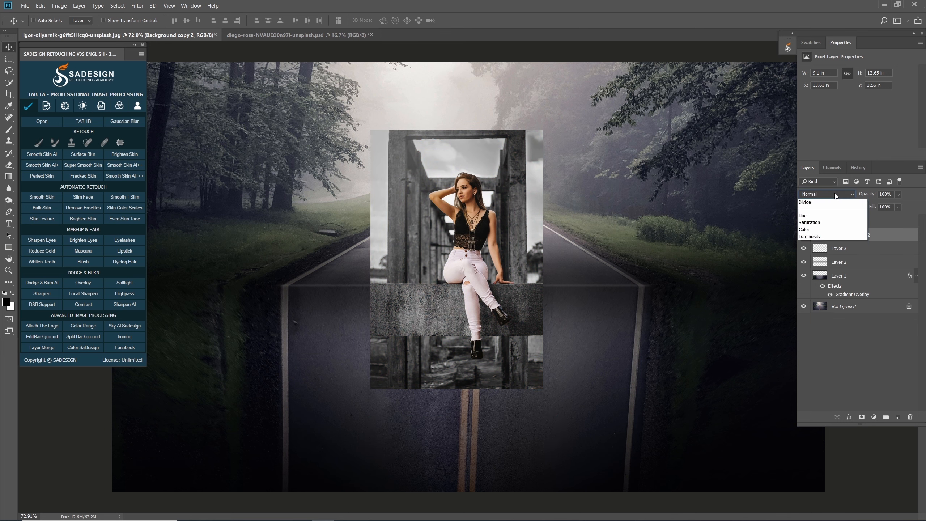
left_click(840, 231)
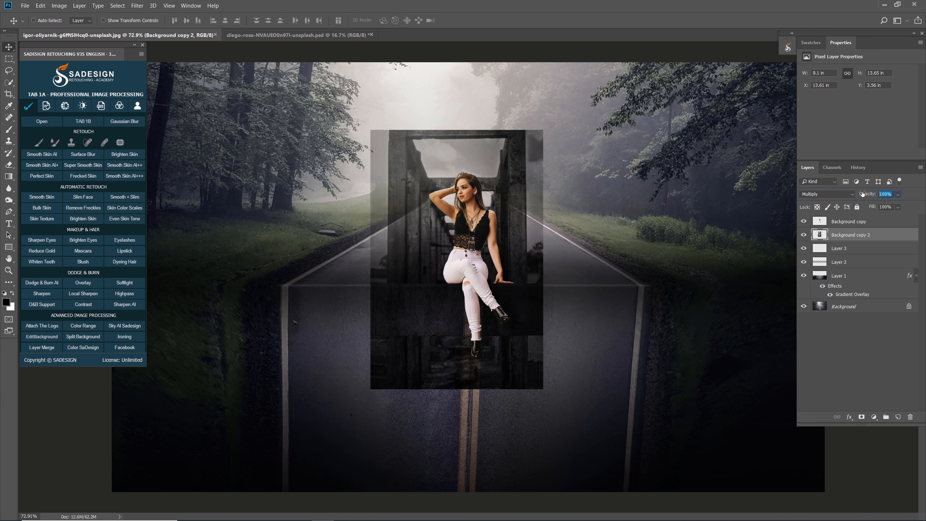
type("50")
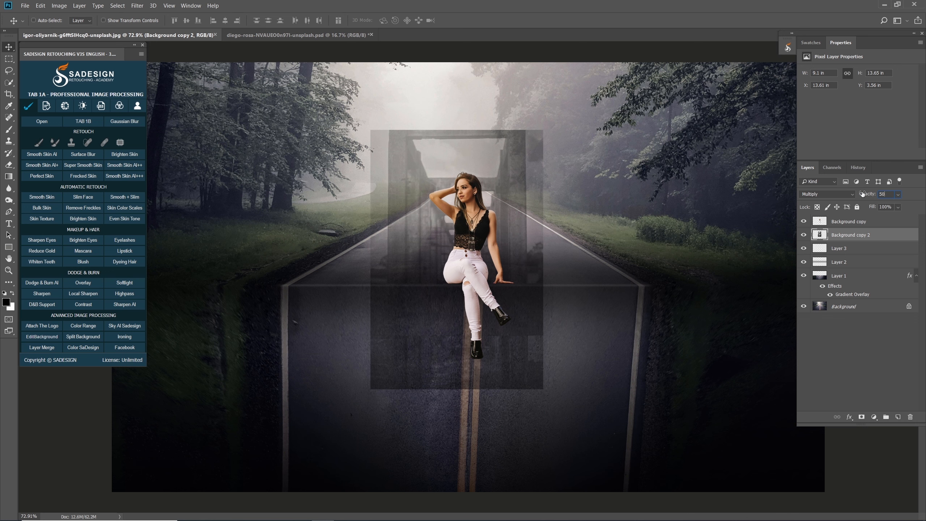
type("70")
Step: Add a layer mask to Background copy 2 and use a large soft Eraser to hide the photo surroundings around the woman
type("e")
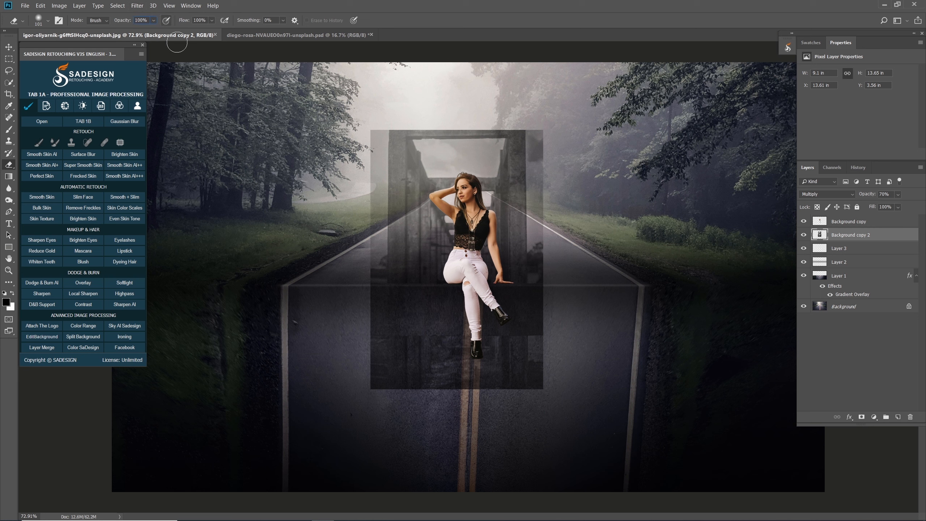
left_click(862, 416)
left_click_drag(436, 157, 456, 157)
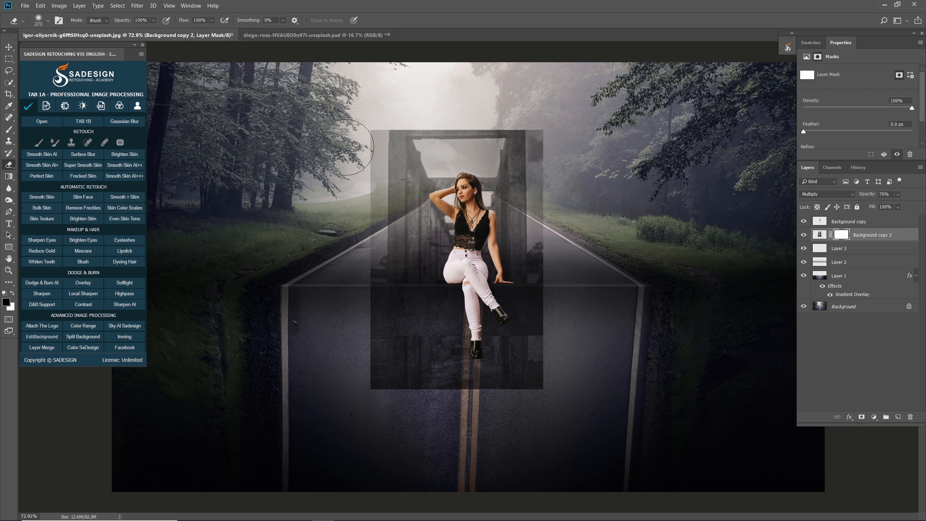
left_click(12, 294)
mouse_move(443, 134)
left_mouse_down()
mouse_move(411, 140)
mouse_move(547, 255)
mouse_move(557, 234)
mouse_move(403, 149)
mouse_move(412, 251)
left_mouse_up()
mouse_move(367, 404)
left_mouse_down()
mouse_move(431, 410)
mouse_move(404, 346)
mouse_move(566, 274)
mouse_move(535, 452)
left_mouse_up()
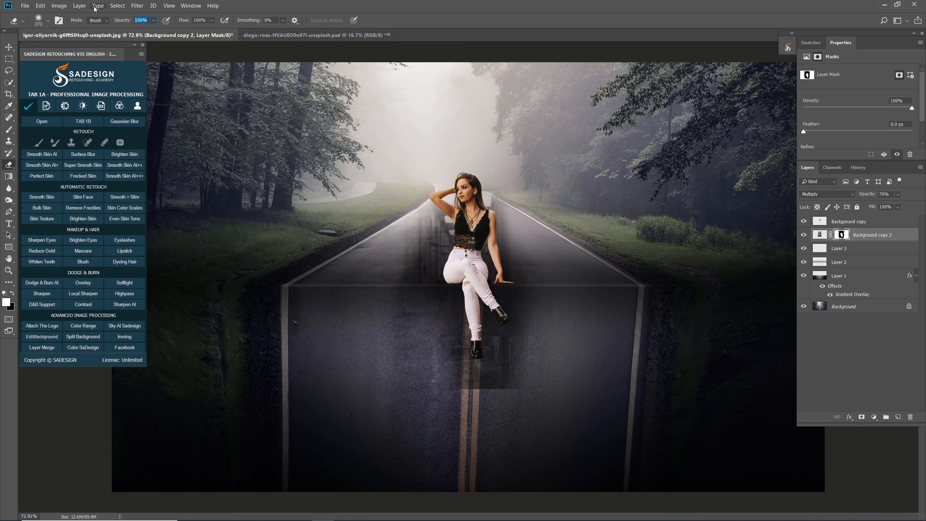
Step: With a smaller Eraser at 40% opacity, fade the leftover shadow around the woman's body and legs on the mask, comparing with the layer hidden
mouse_move(515, 203)
left_mouse_down()
mouse_move(432, 227)
mouse_move(419, 251)
mouse_move(446, 241)
mouse_move(481, 243)
left_mouse_up()
mouse_move(548, 243)
left_mouse_down()
mouse_move(574, 259)
mouse_move(555, 261)
left_mouse_up()
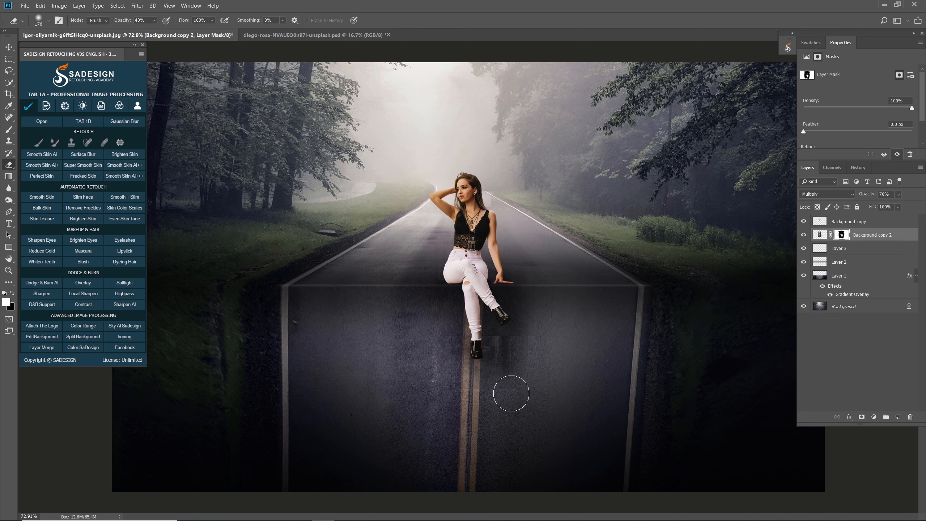
scroll(512, 389, "up", 2)
mouse_move(526, 359)
left_mouse_down()
mouse_move(496, 358)
mouse_move(489, 309)
left_mouse_up()
left_click_drag(537, 344, 556, 345)
left_click_drag(531, 286, 519, 287)
left_click_drag(560, 315, 567, 315)
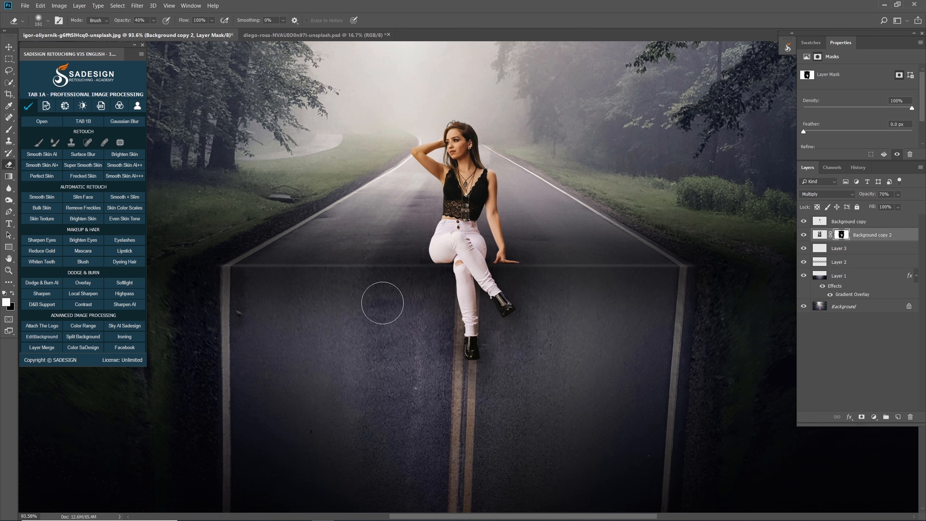
left_click_drag(403, 303, 394, 303)
left_click(804, 235)
left_click(803, 235)
left_click_drag(447, 401, 451, 401)
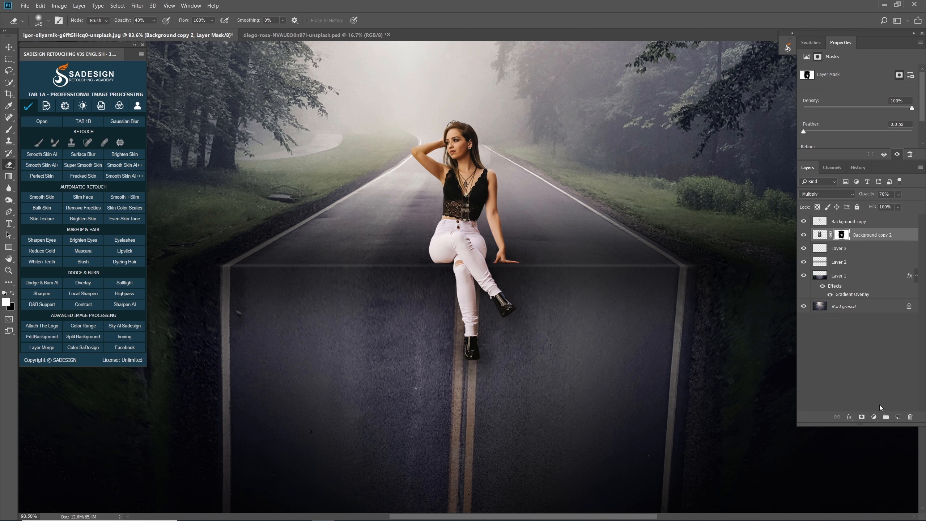
Step: Add a new empty layer between Background copy 2 and the woman cutout
left_click(898, 418)
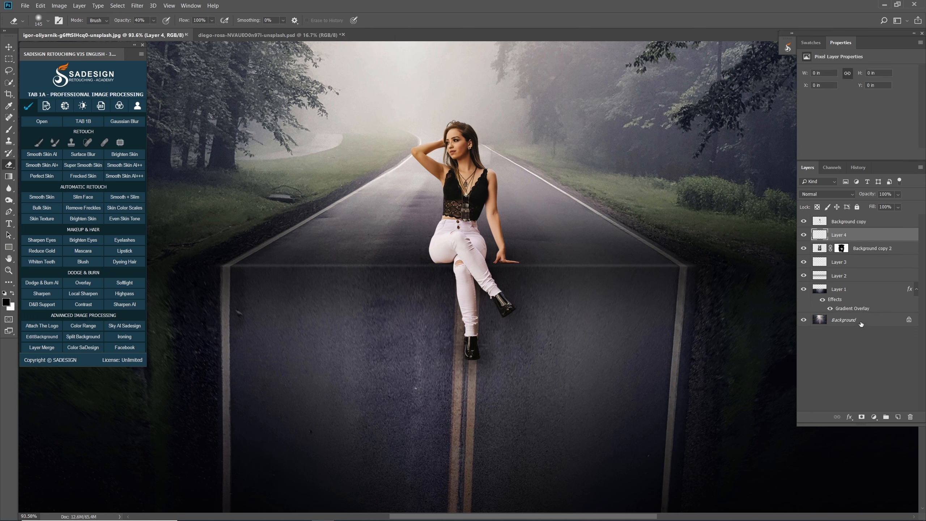
Step: With a small black Brush at 100% flow, paint shadow on Layer 4 around the woman's seat, hand, legs and shoes
key("b")
right_click(8, 129)
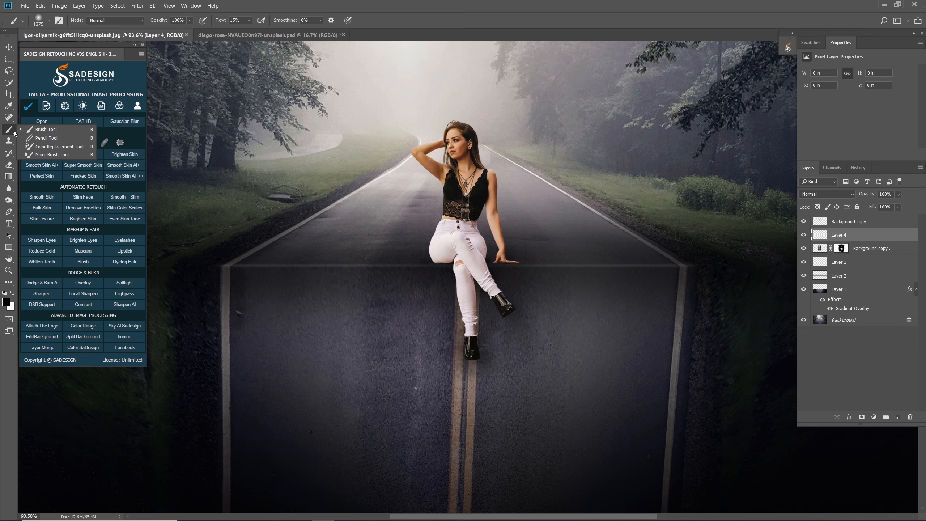
left_click(48, 132)
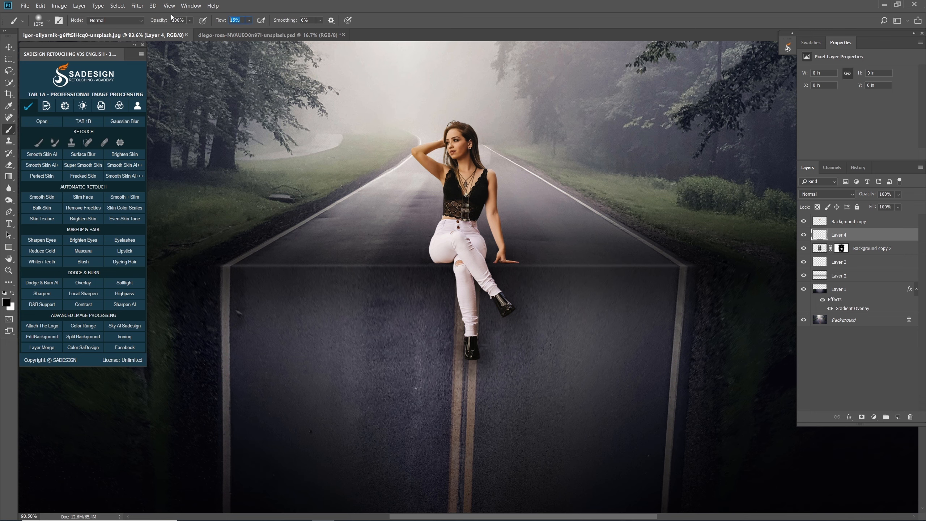
left_click_drag(515, 274, 239, 244)
left_click_drag(453, 259, 448, 260)
mouse_move(445, 265)
left_mouse_down()
mouse_move(516, 265)
mouse_move(489, 285)
mouse_move(512, 322)
mouse_move(470, 266)
mouse_move(472, 356)
left_mouse_up()
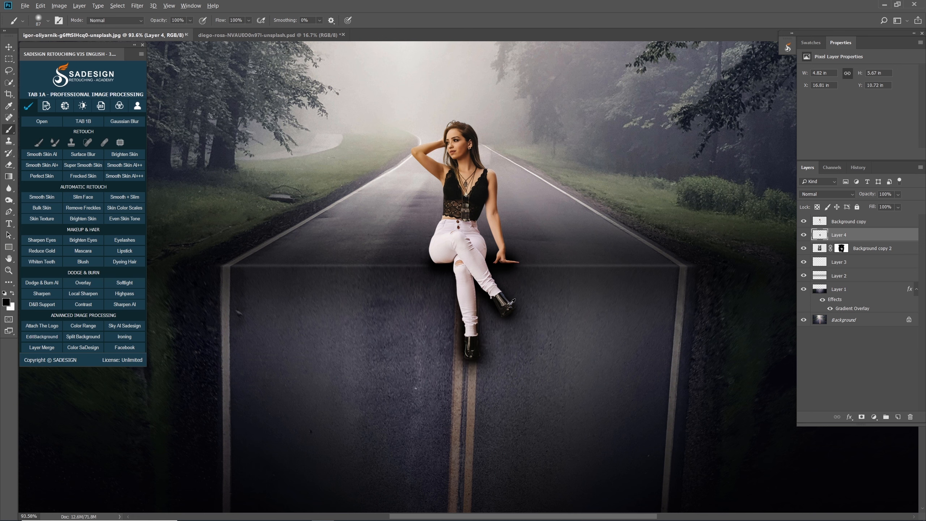
mouse_move(512, 307)
left_mouse_down()
mouse_move(502, 284)
mouse_move(456, 255)
mouse_move(478, 259)
left_mouse_up()
Step: Apply a Gaussian Blur with a 50-pixel radius to the painted shadow, comparing with the preview off
left_click(137, 5)
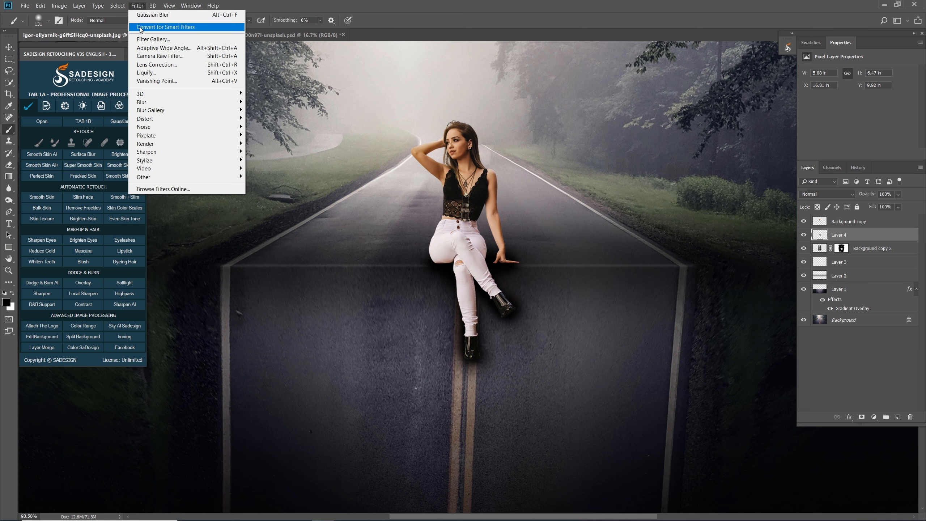
mouse_move(152, 102)
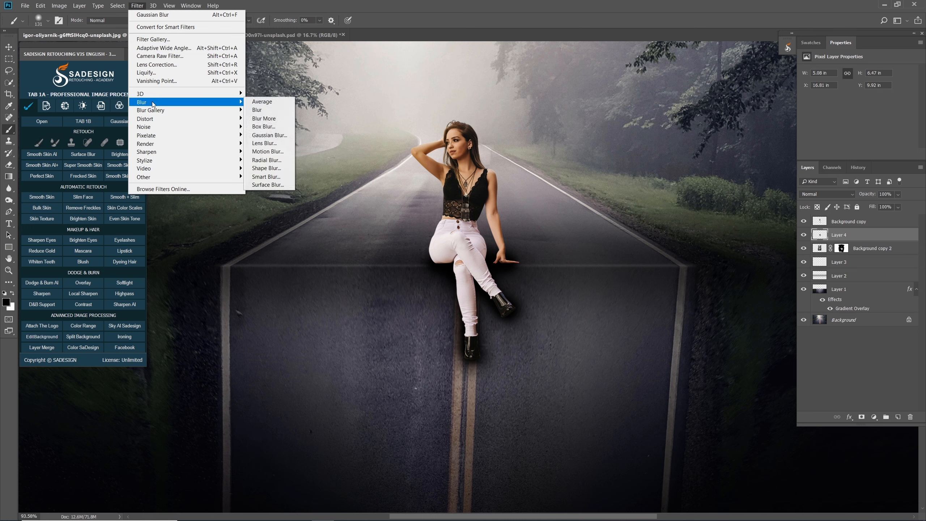
left_click(292, 136)
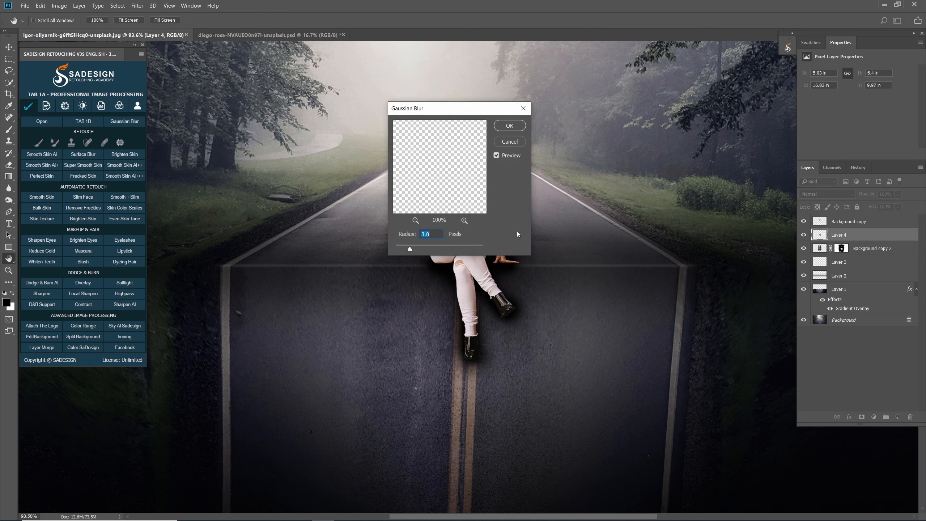
type("50")
left_click_drag(462, 112, 659, 160)
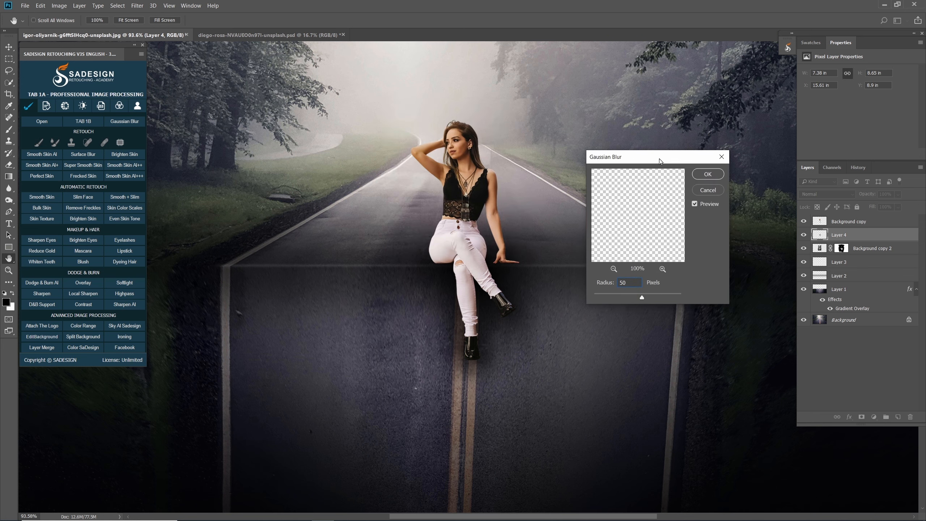
left_click(696, 202)
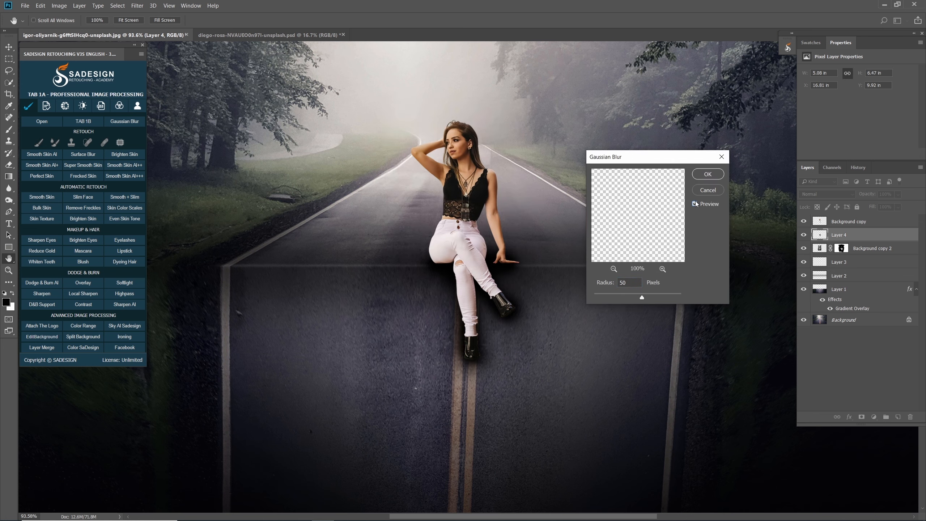
left_click(695, 203)
left_click(708, 174)
Step: Set Layer 4's opacity to 70%
key("b")
scroll(708, 182, "down", 1)
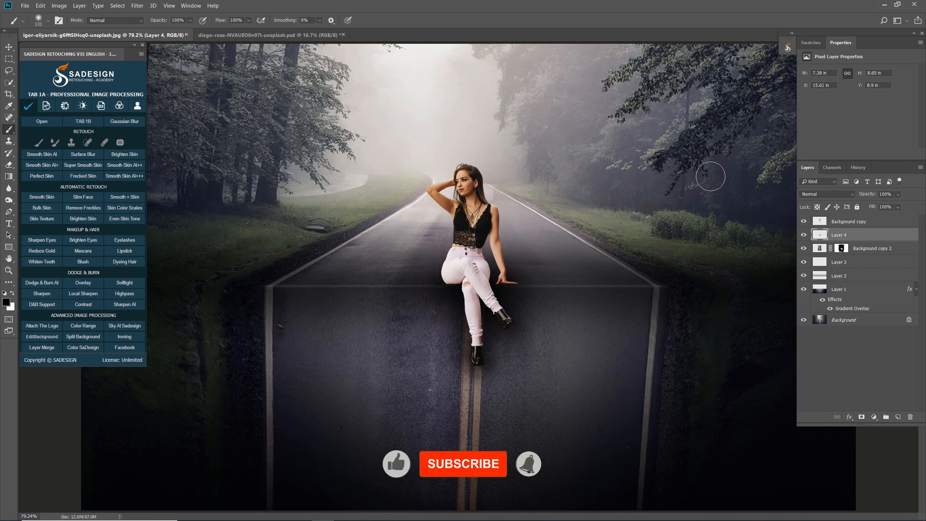
left_click(886, 194)
type("70")
key("Return")
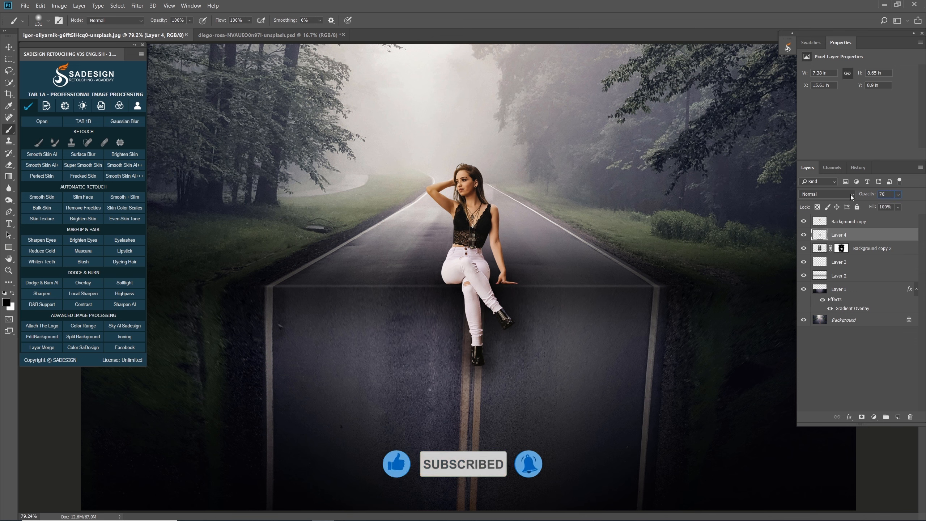
Step: On the Background copy layer, use the Burn tool on Midtones at 50% exposure to darken the edges of the woman's hips, legs, shoes and hand
left_click(847, 224)
key("o")
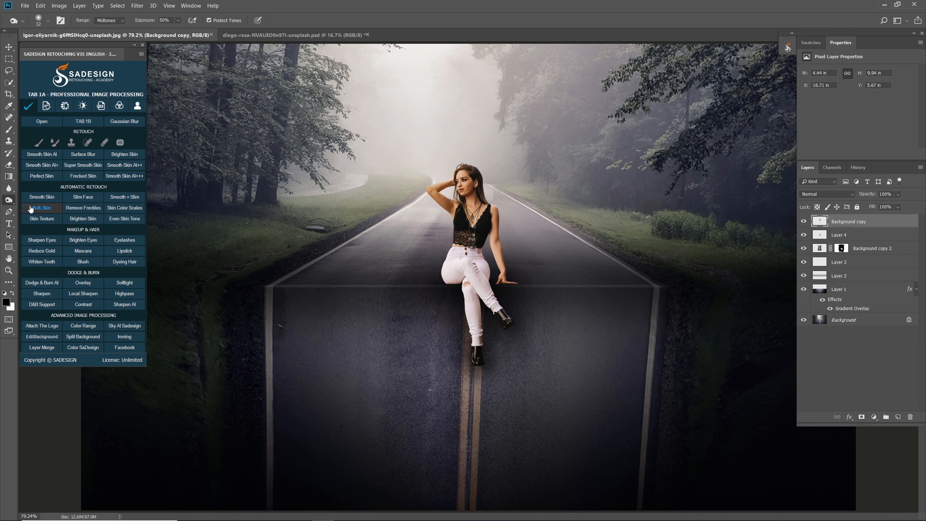
right_click(8, 200)
left_click(33, 209)
left_click_drag(470, 293, 500, 295)
left_click_drag(392, 272, 395, 273)
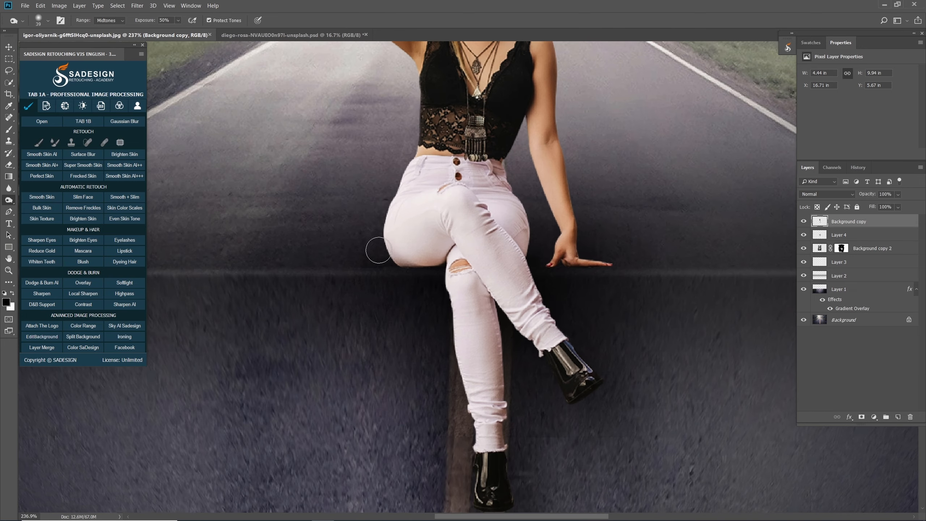
mouse_move(526, 323)
left_mouse_down()
mouse_move(508, 329)
mouse_move(541, 359)
left_mouse_up()
scroll(555, 426, "down", 1)
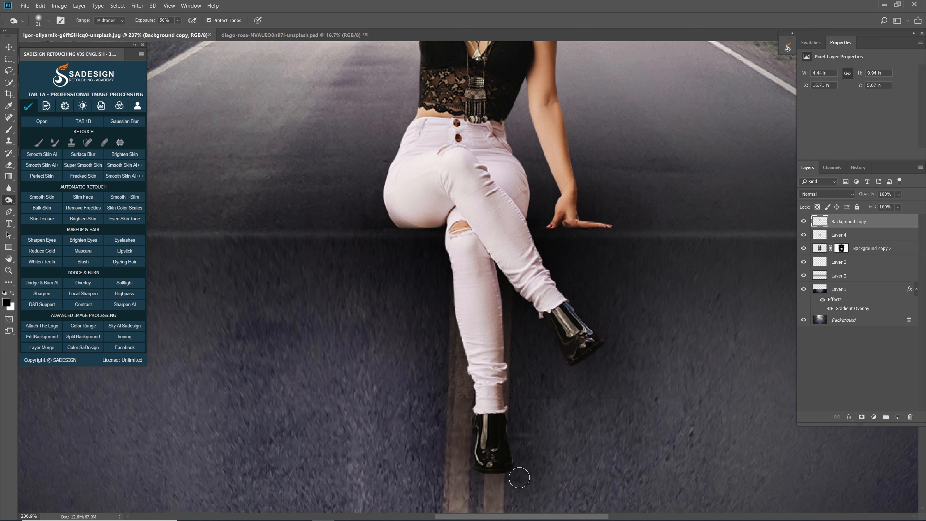
mouse_move(457, 334)
left_mouse_down()
mouse_move(471, 391)
mouse_move(505, 316)
mouse_move(500, 269)
left_mouse_up()
key("bracketleft")
left_click_drag(512, 287, 503, 279)
mouse_move(530, 217)
left_mouse_down()
mouse_move(533, 194)
mouse_move(531, 215)
mouse_move(568, 229)
mouse_move(624, 232)
left_mouse_up()
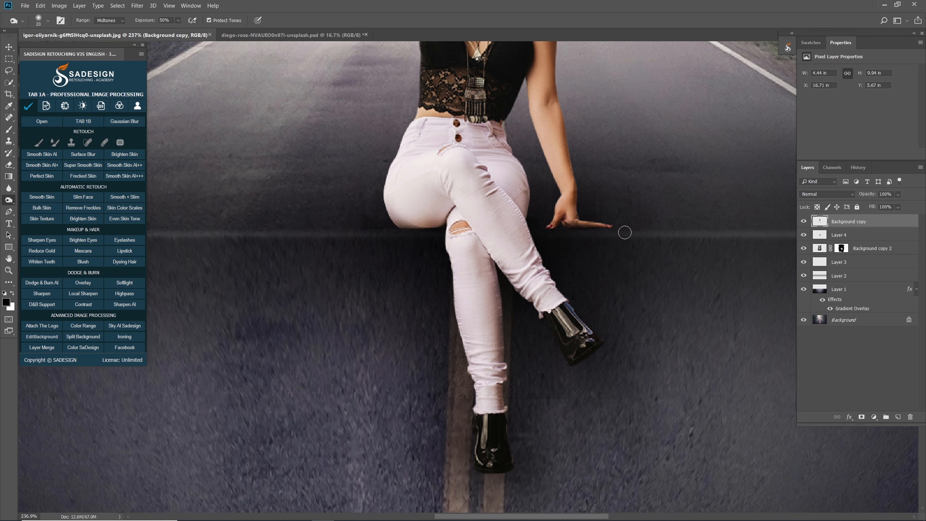
key("ctrl+0")
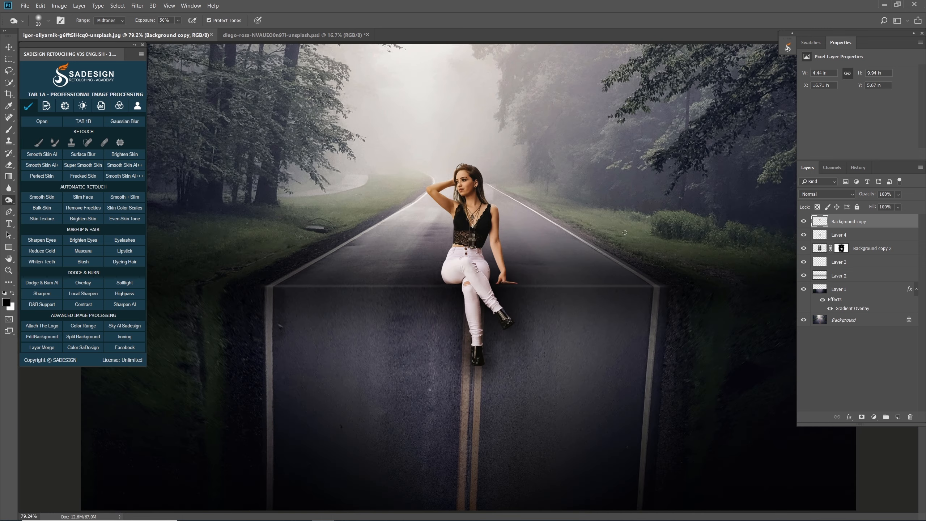
left_click(804, 220)
left_click(804, 220)
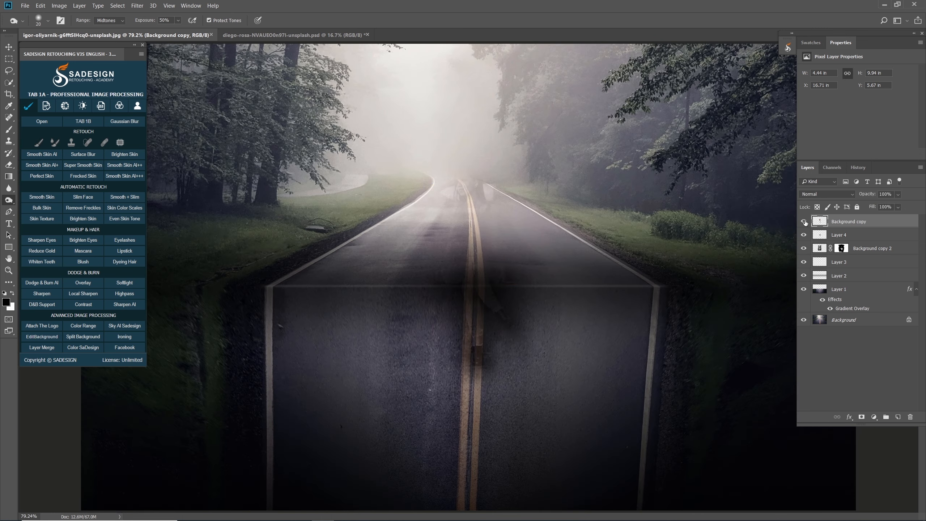
Step: Start Match Color on the woman cutout with the road image as source and its Background layer as reference
left_click(60, 6)
mouse_move(142, 30)
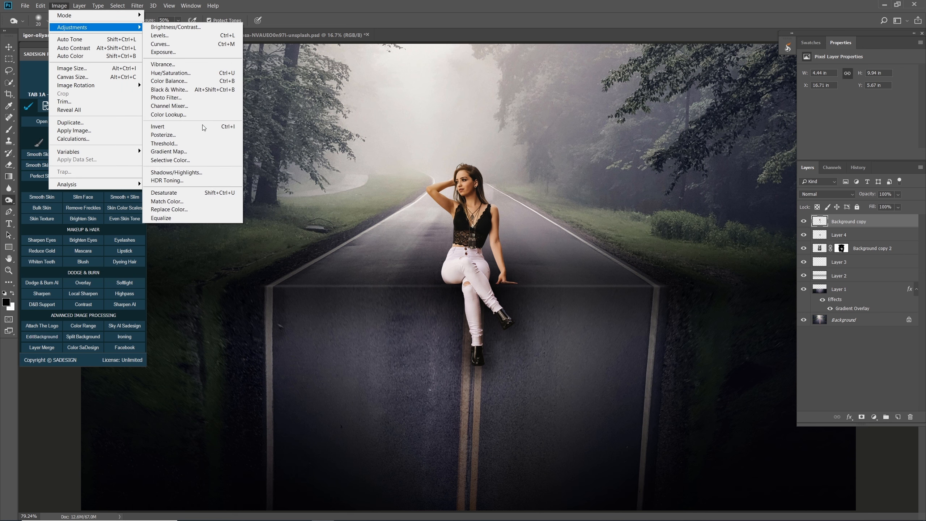
left_click(225, 201)
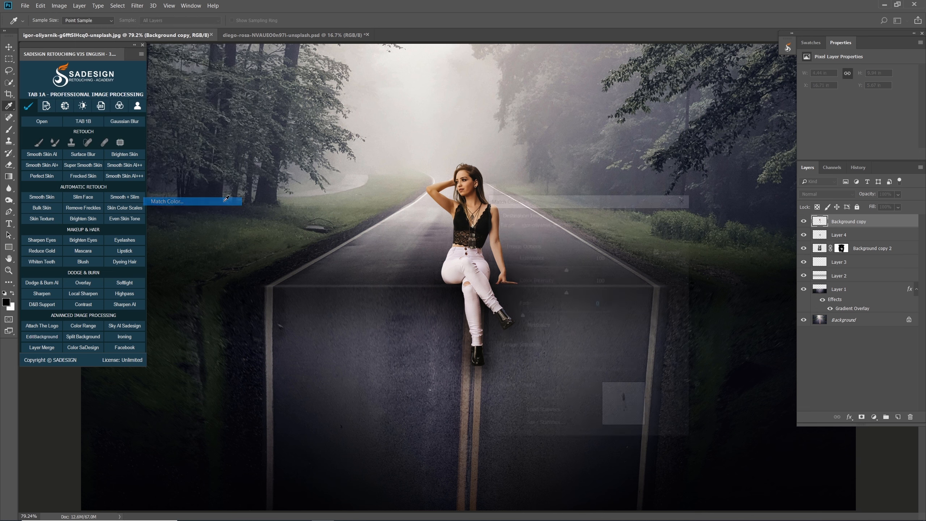
left_click(547, 388)
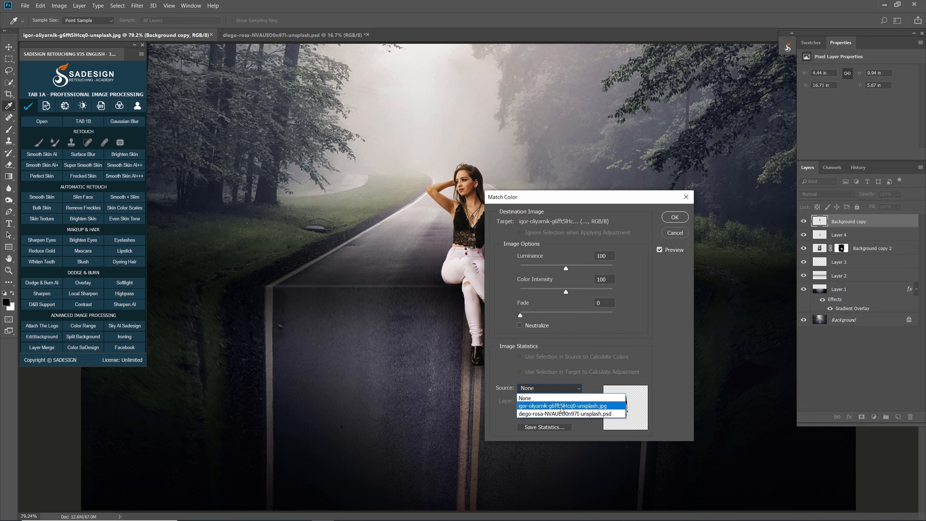
left_click(562, 410)
left_click(553, 403)
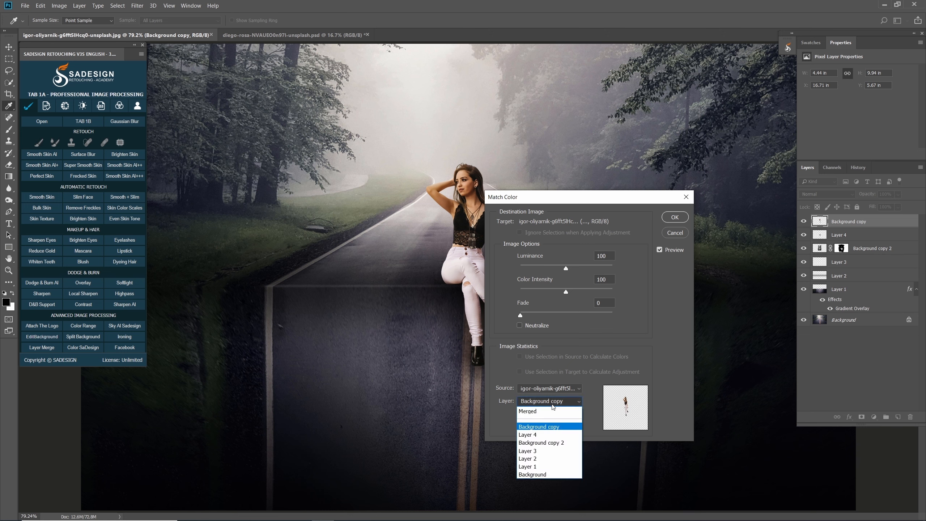
left_click(554, 475)
Step: Enable Neutralize, set Fade to 53 and apply the colour match to the woman
left_click_drag(561, 197, 593, 192)
left_click(594, 307)
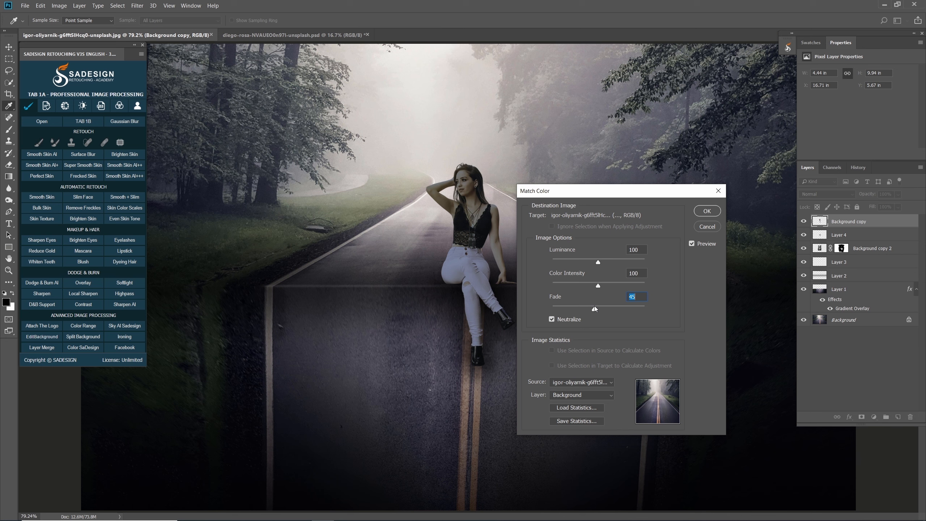
left_click_drag(601, 305, 602, 305)
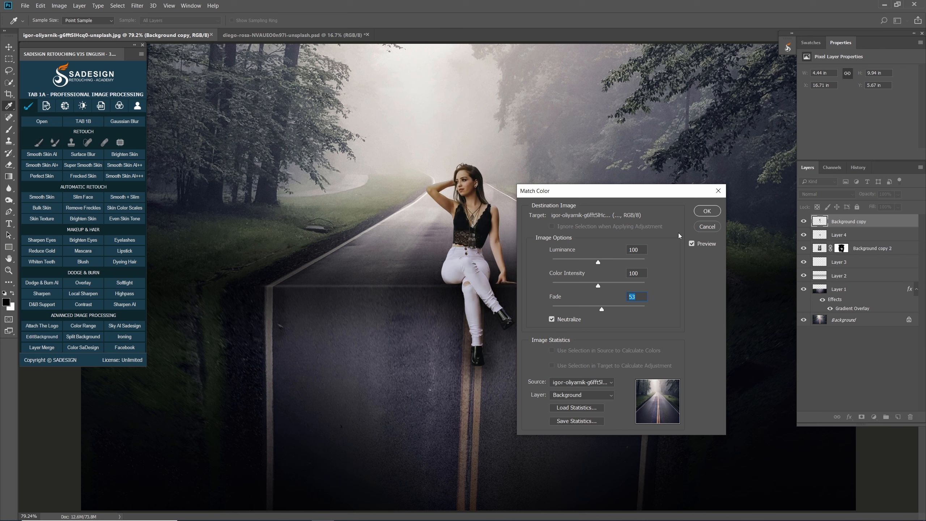
left_click(693, 242)
left_click(707, 211)
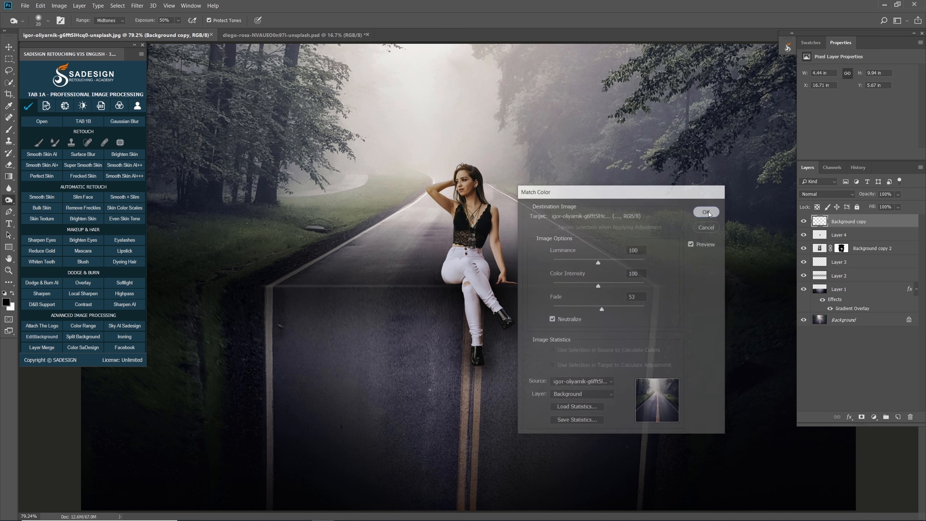
key("o")
Step: Add a Color Lookup adjustment layer on top using the Fuji ETERNA 250D Fuji 3510 (by Adobe).cube 3D LUT
left_click(874, 416)
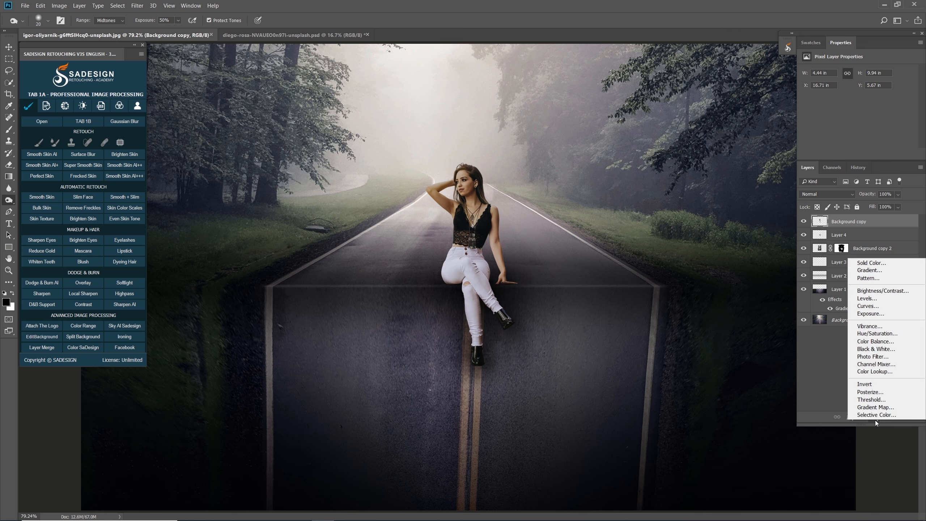
left_click(890, 372)
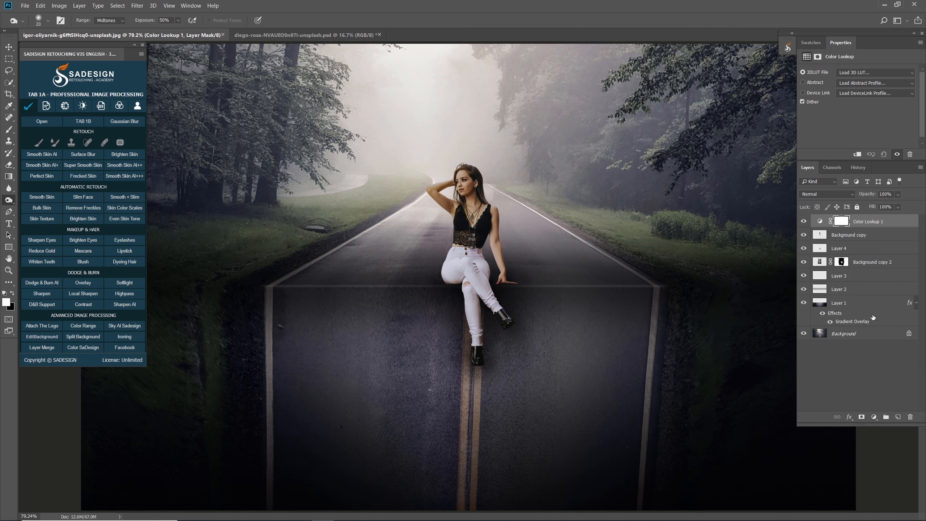
left_click(861, 73)
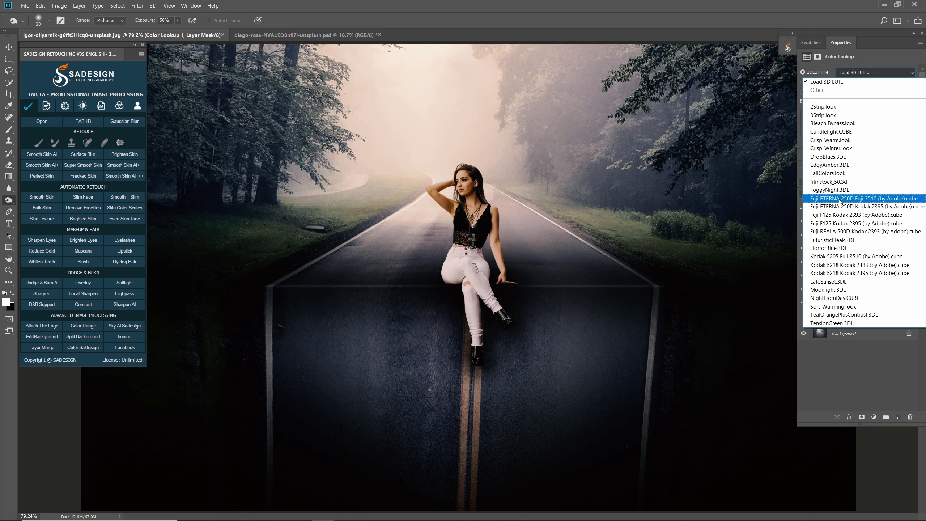
left_click(852, 201)
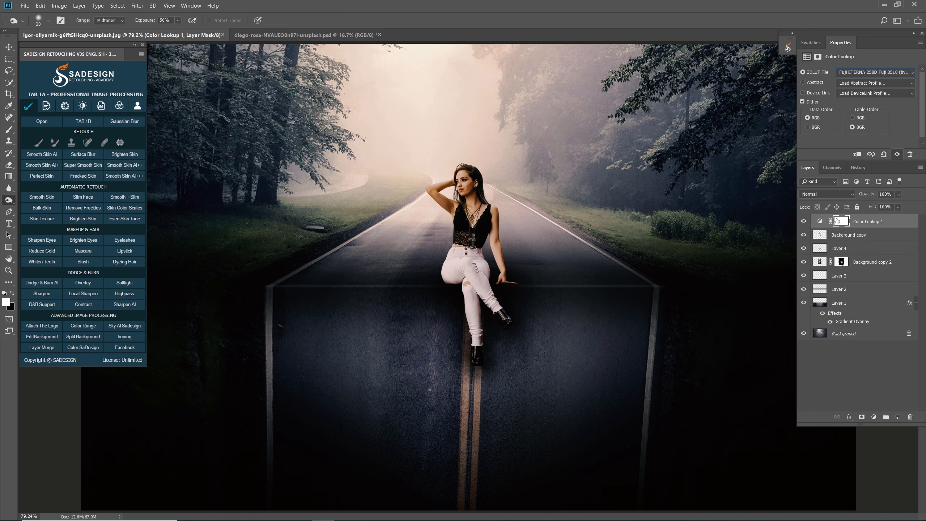
Step: Compare the image with the Color Lookup layer hidden and set that layer's opacity to 50%
left_click(804, 222)
left_click(804, 221)
left_click(891, 195)
type("50")
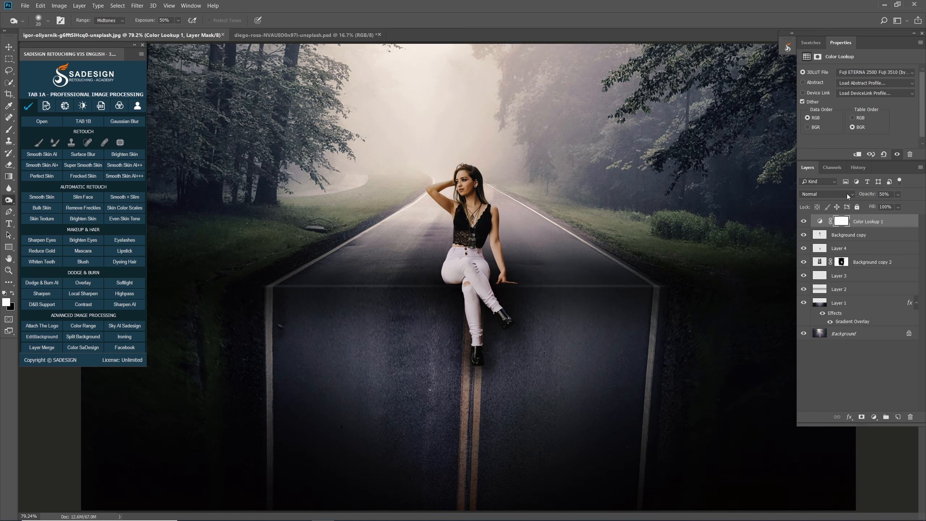
Step: Group all layers from Color Lookup 1 down to Layer 1 and compare before and after by toggling the group's visibility
key("ctrl+minus")
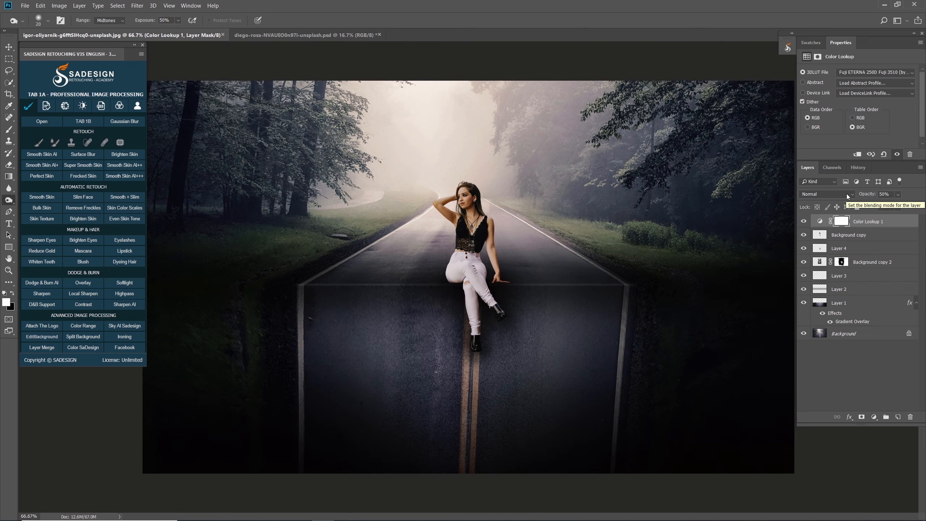
left_click(857, 304, "shift")
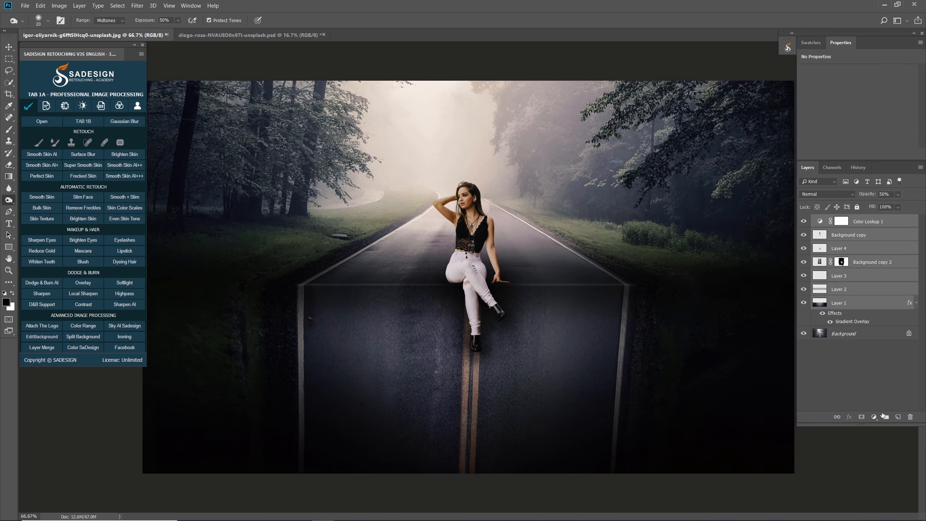
left_click(885, 417)
left_click(804, 221)
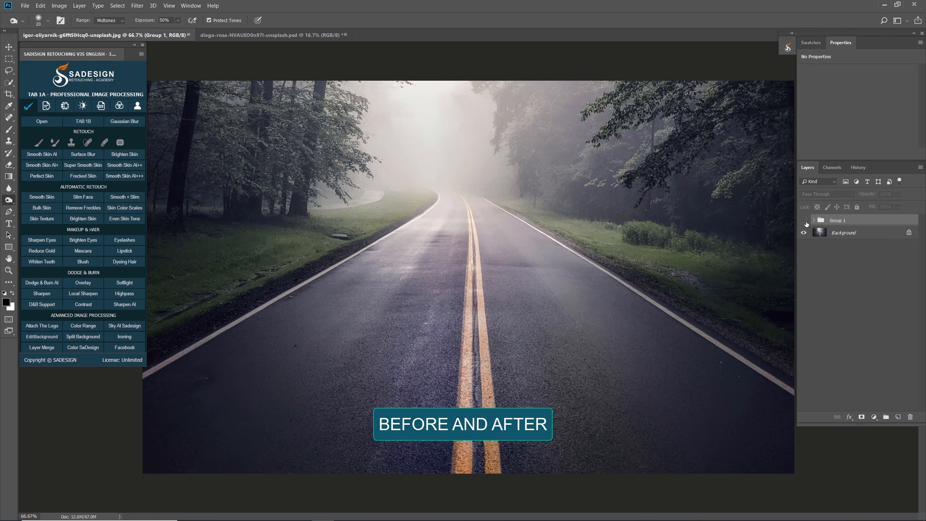
left_click(805, 221)
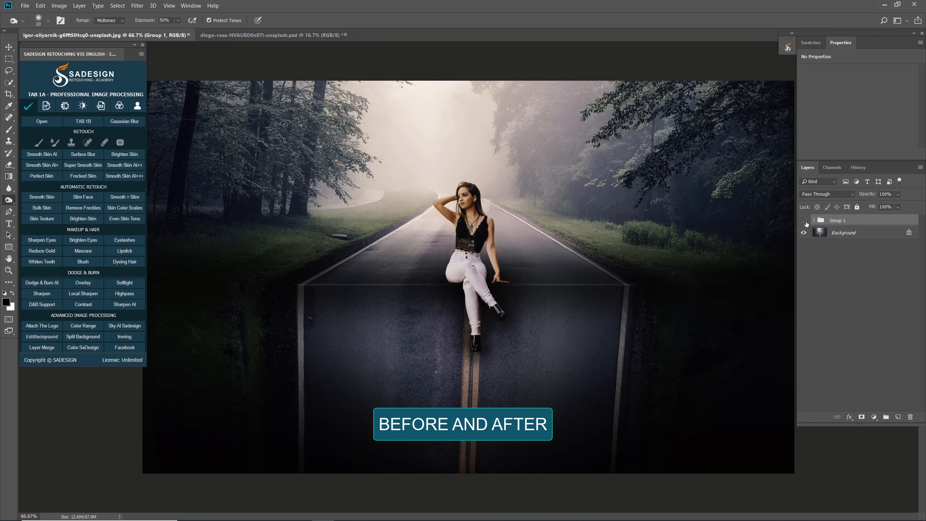
left_click(805, 222)
left_click(805, 221)
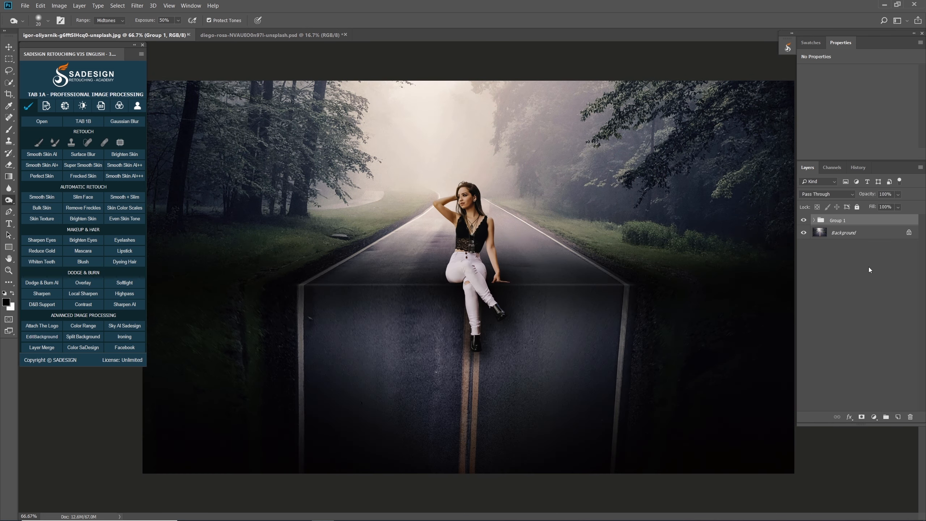